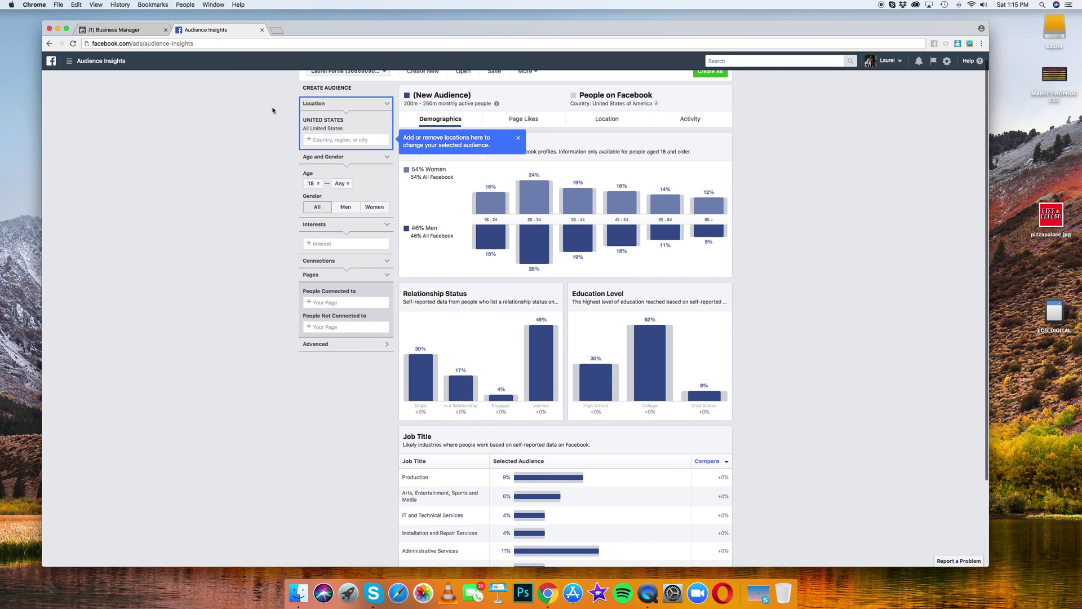
# Focus the browser and close the tip about adding or removing locations
pyautogui.click(364, 142)
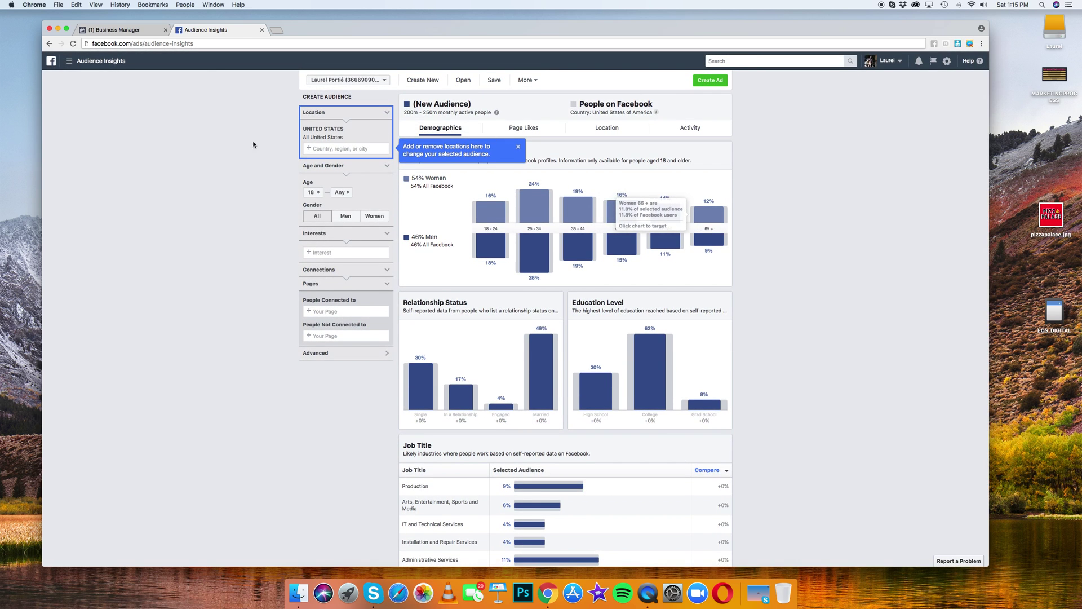
pyautogui.click(519, 147)
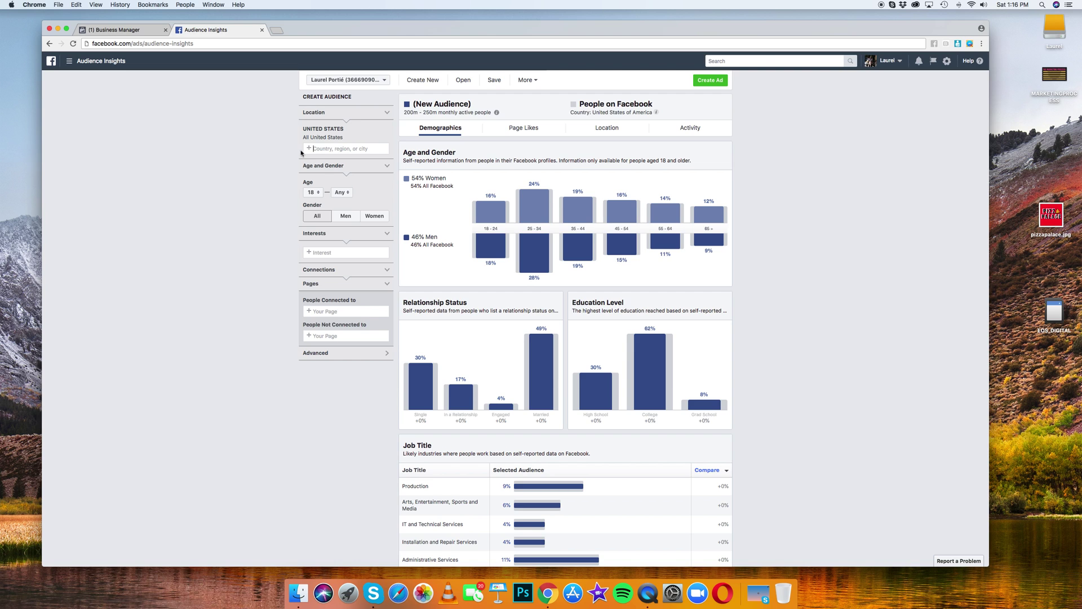
# Set the location to Phoenix, Arizona (1.5M–2M people) and show the Page Likes view
pyautogui.write('Phoenix')
pyautogui.click(325, 163)
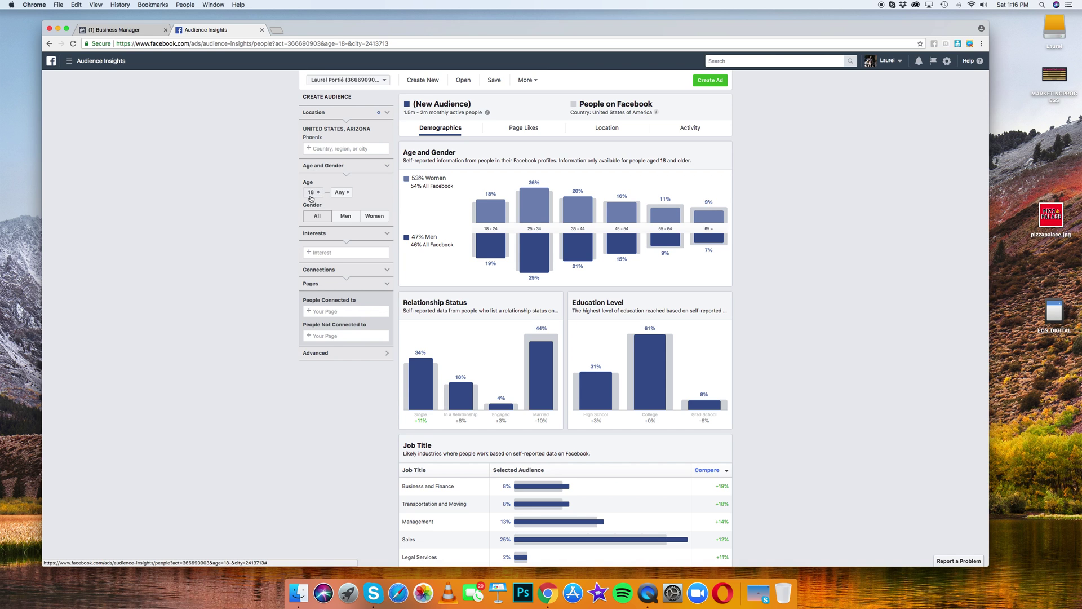
pyautogui.scroll(-4, 298, 192)
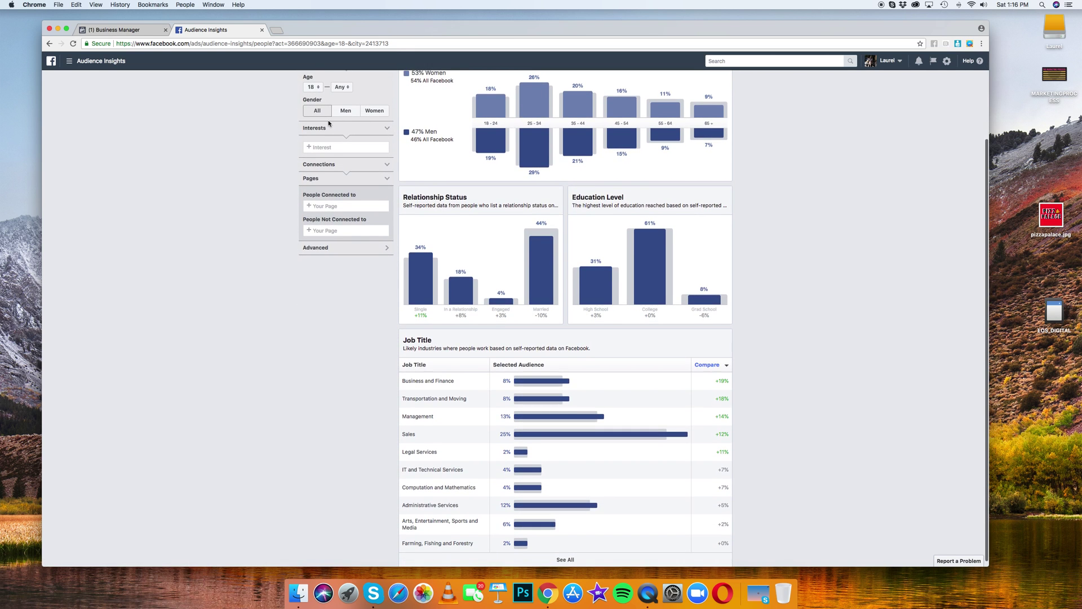
pyautogui.scroll(-1, 337, 331)
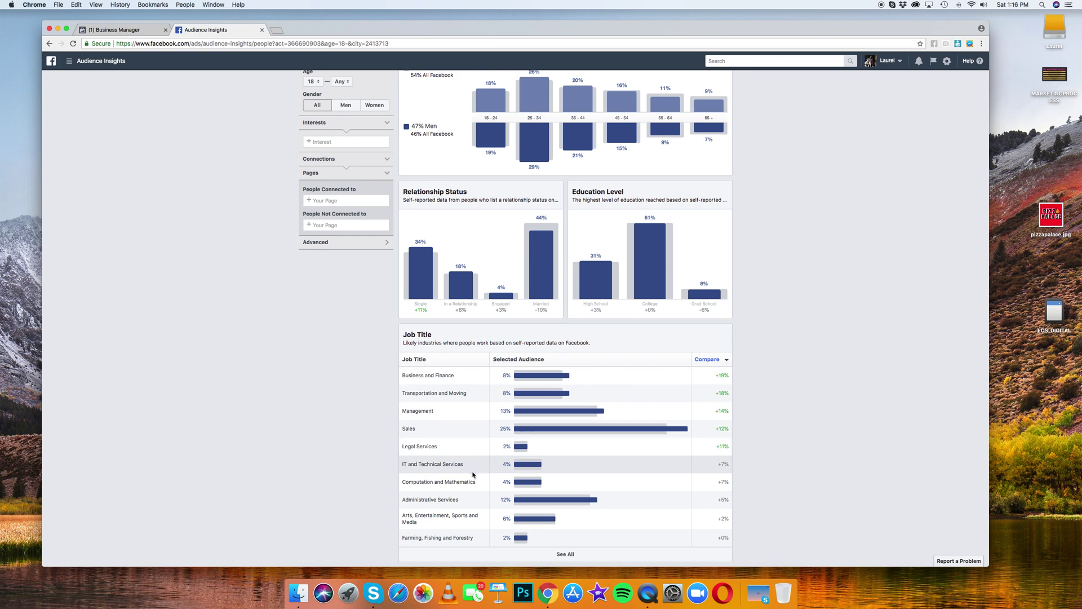
pyautogui.scroll(4, 477, 490)
pyautogui.scroll(-4, 477, 472)
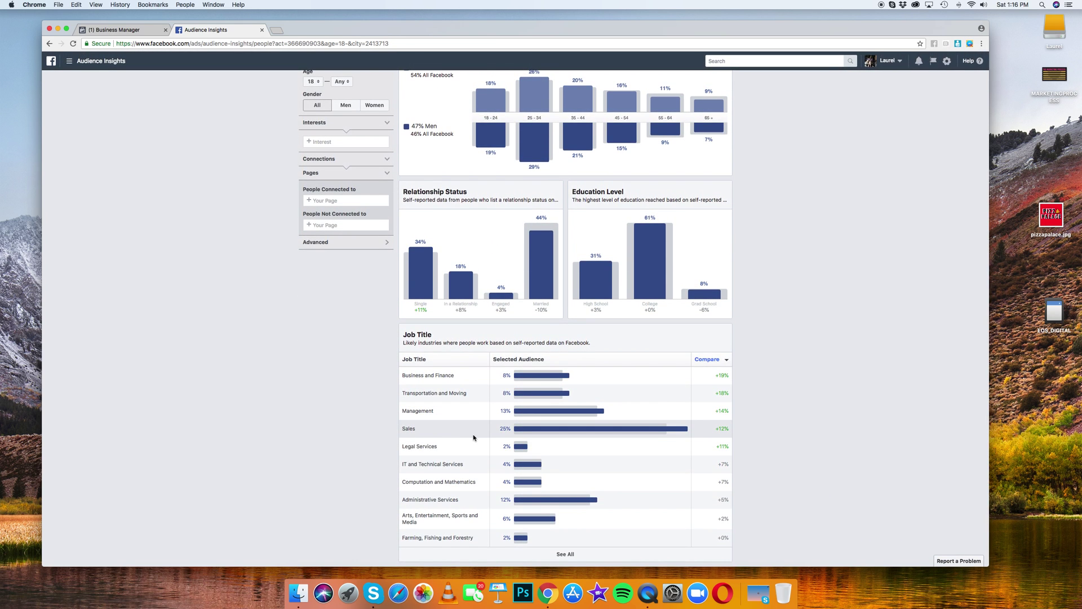
pyautogui.scroll(4, 473, 434)
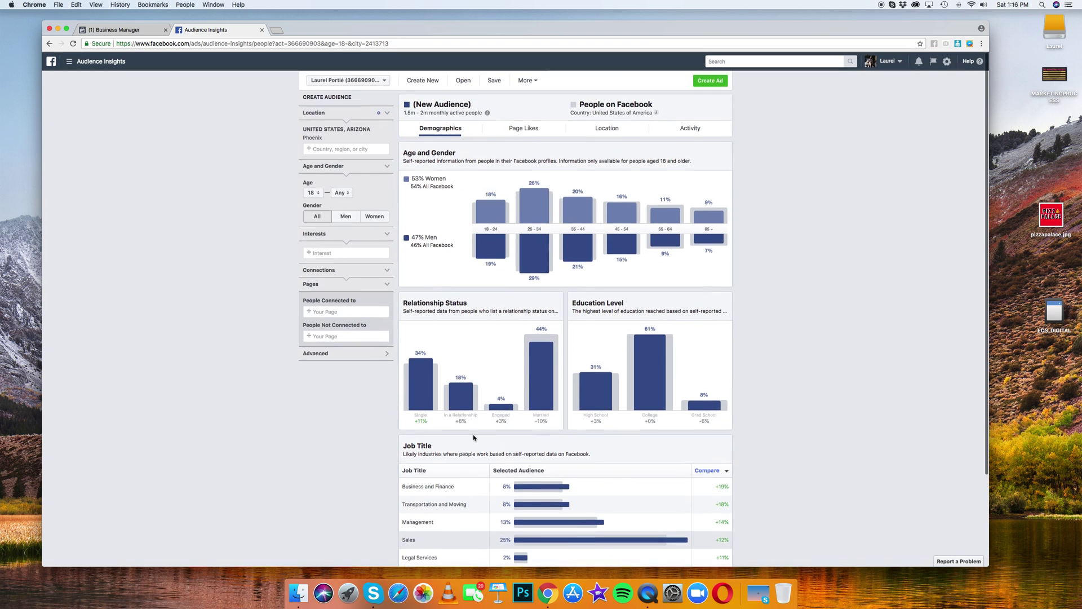
pyautogui.click(513, 132)
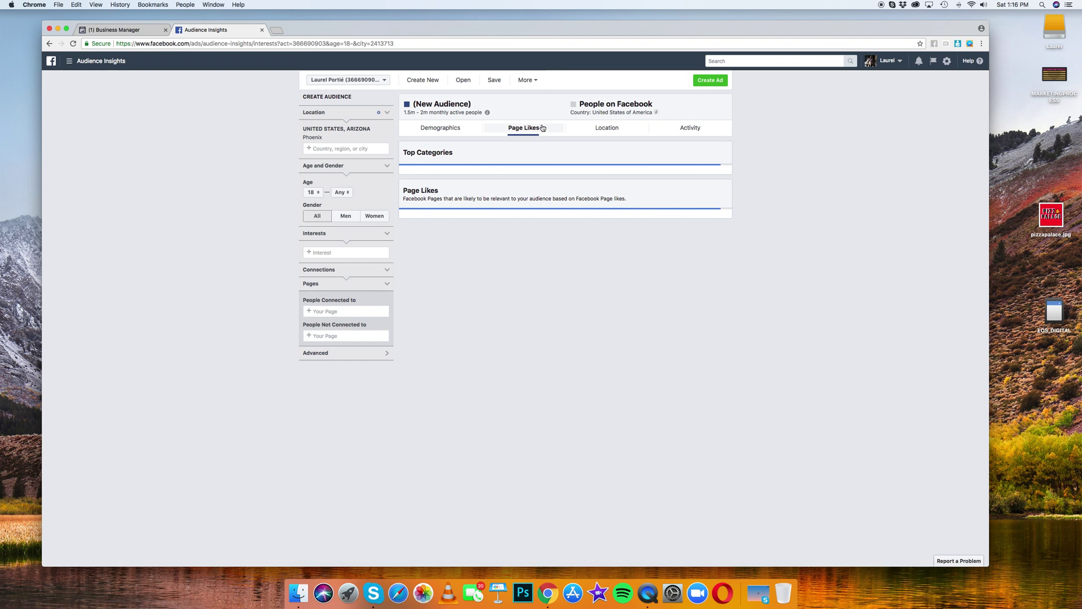
pyautogui.scroll(-1, 833, 297)
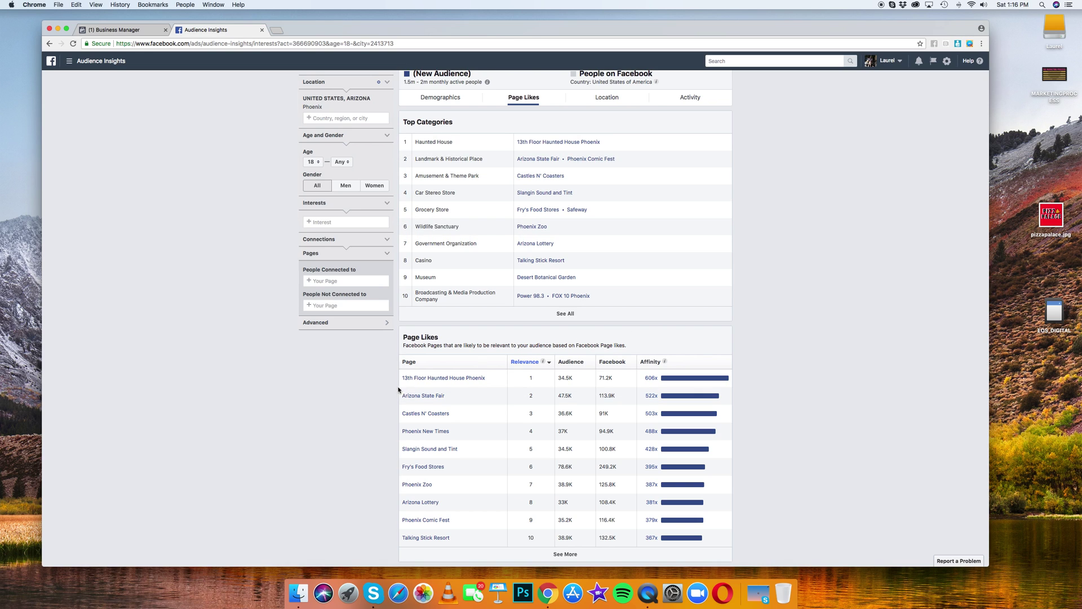
pyautogui.scroll(1, 477, 385)
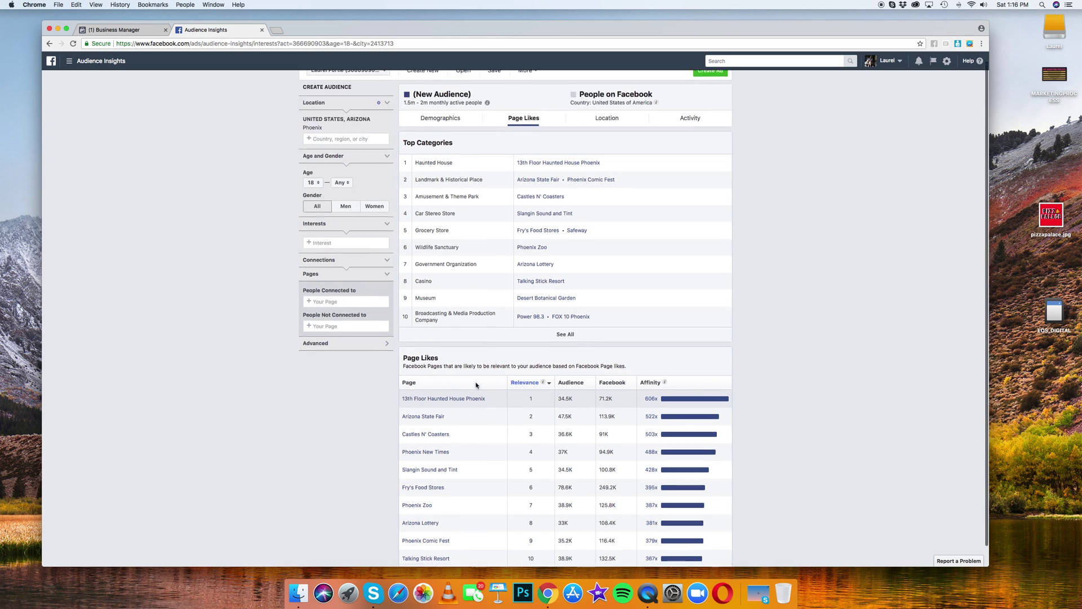
pyautogui.scroll(-1, 593, 290)
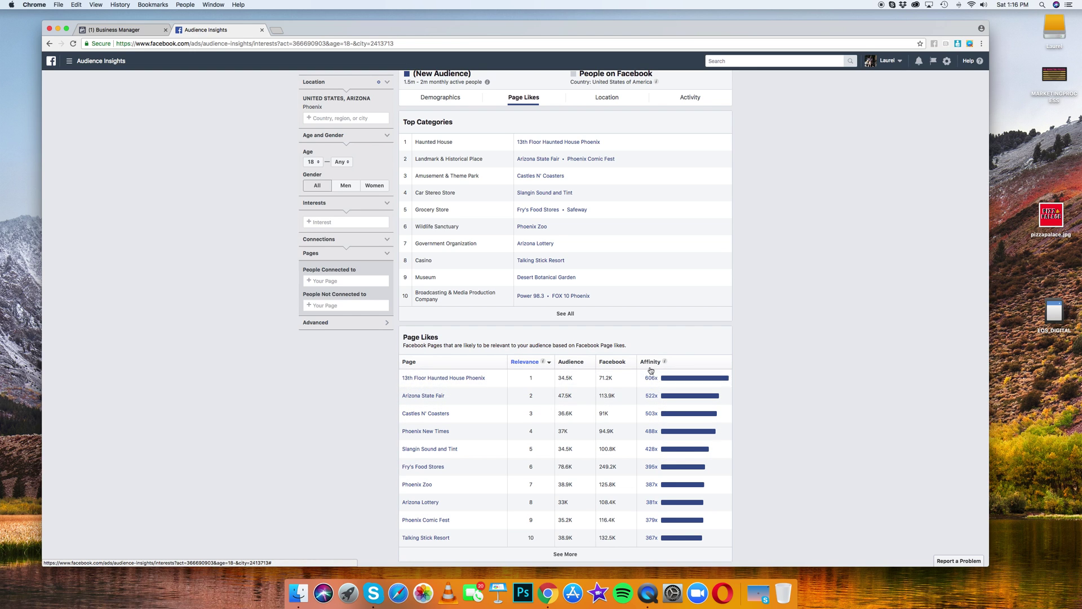
pyautogui.scroll(2, 285, 302)
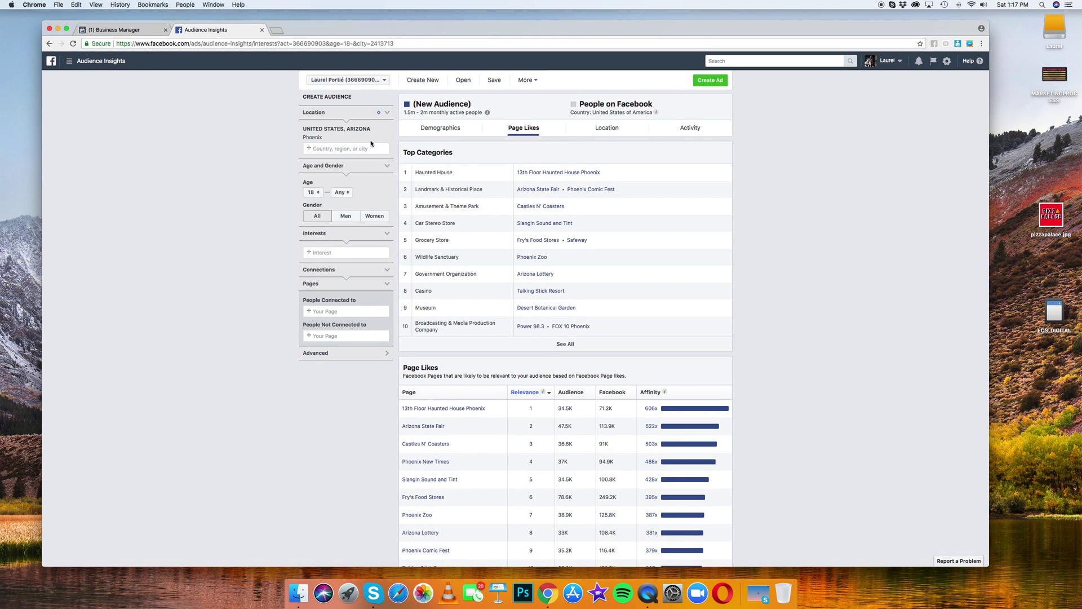
# Clear Phoenix from Location so the audience grows past 1B people, then collapse Interests
pyautogui.click(387, 138)
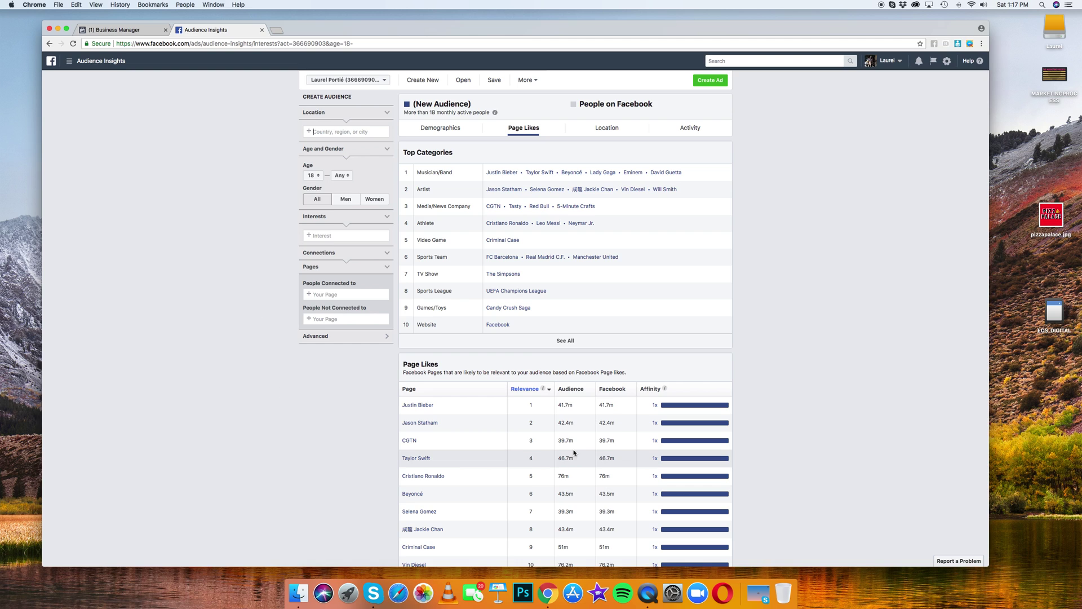
pyautogui.moveTo(410, 406)
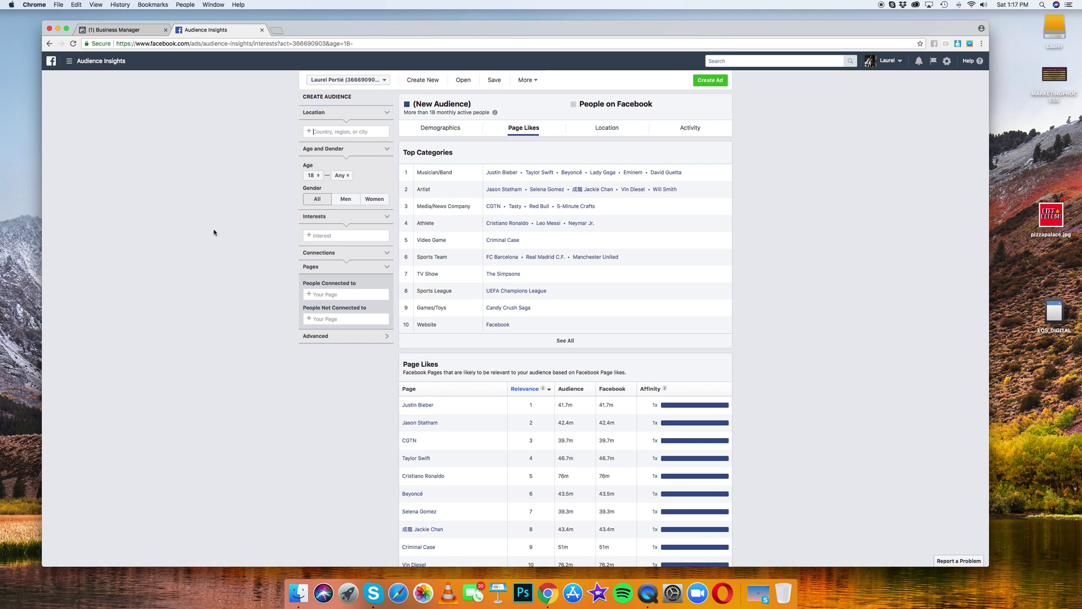
pyautogui.click(386, 219)
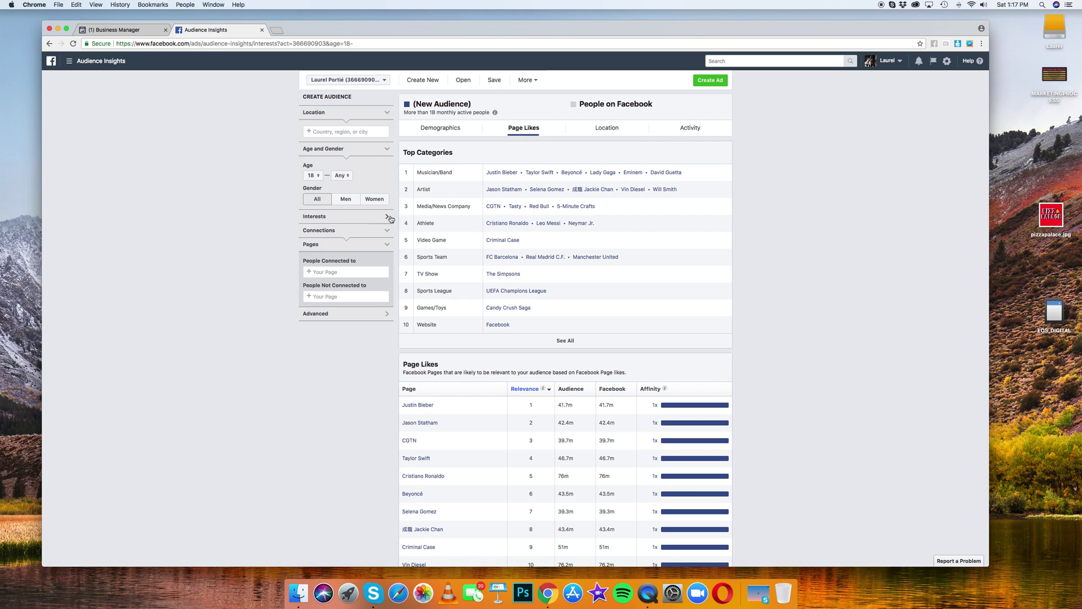
pyautogui.click(387, 218)
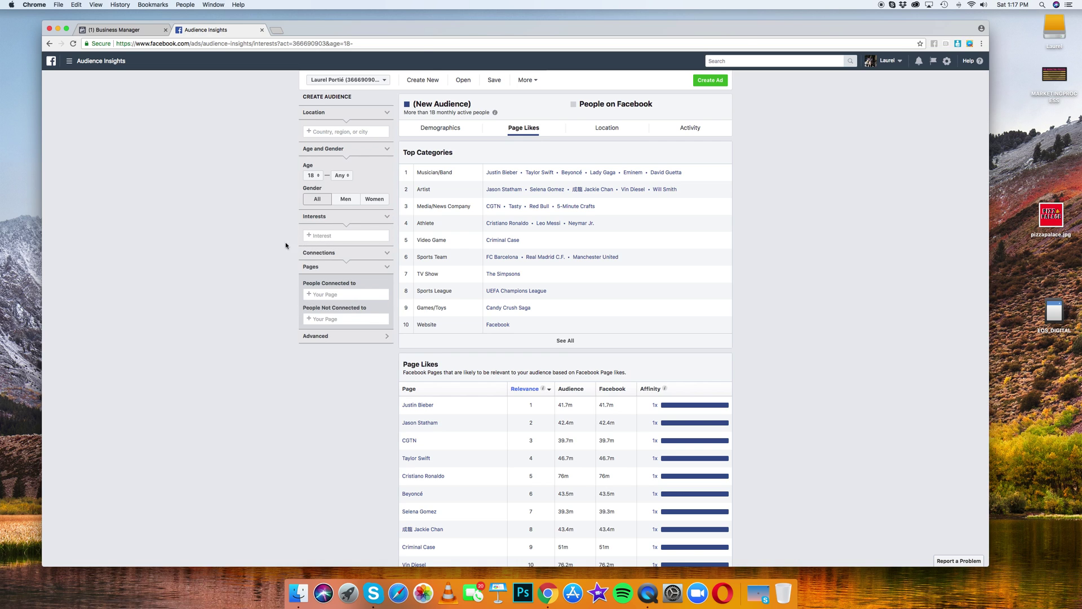
pyautogui.click(380, 337)
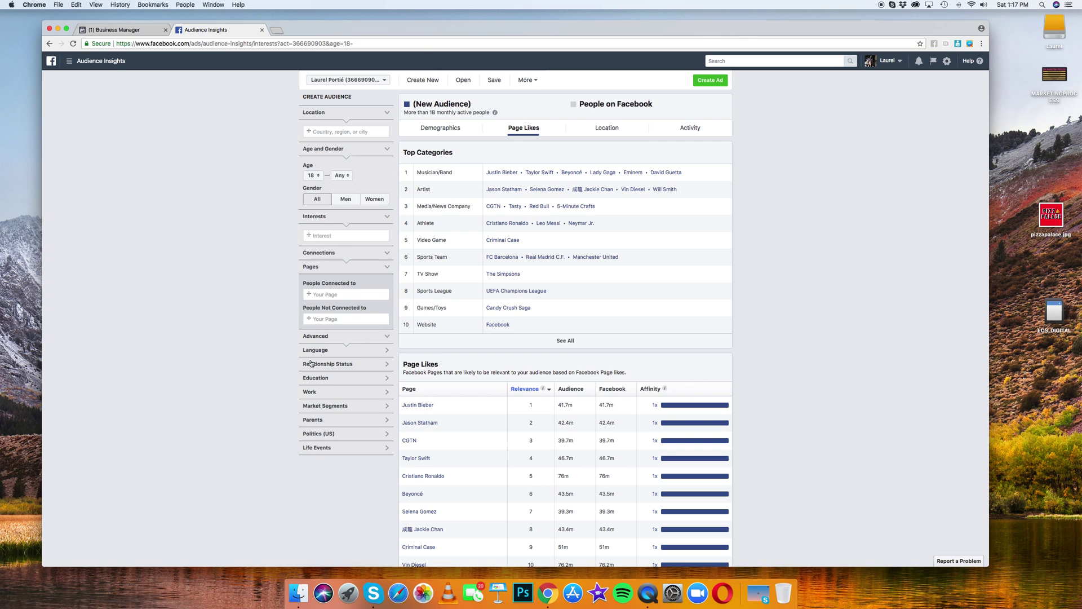
pyautogui.click(378, 366)
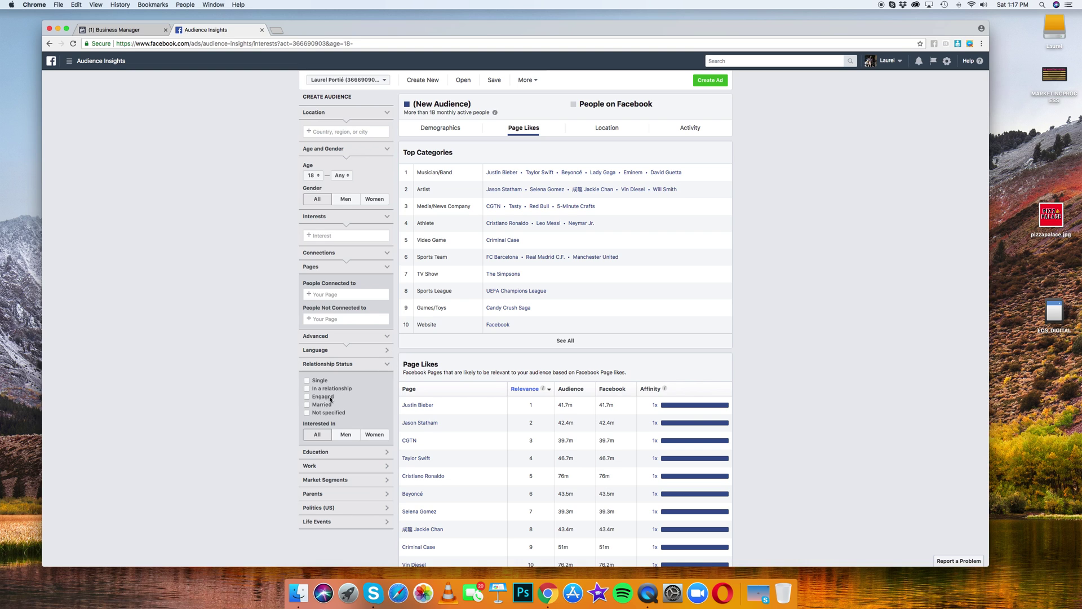
pyautogui.click(308, 396)
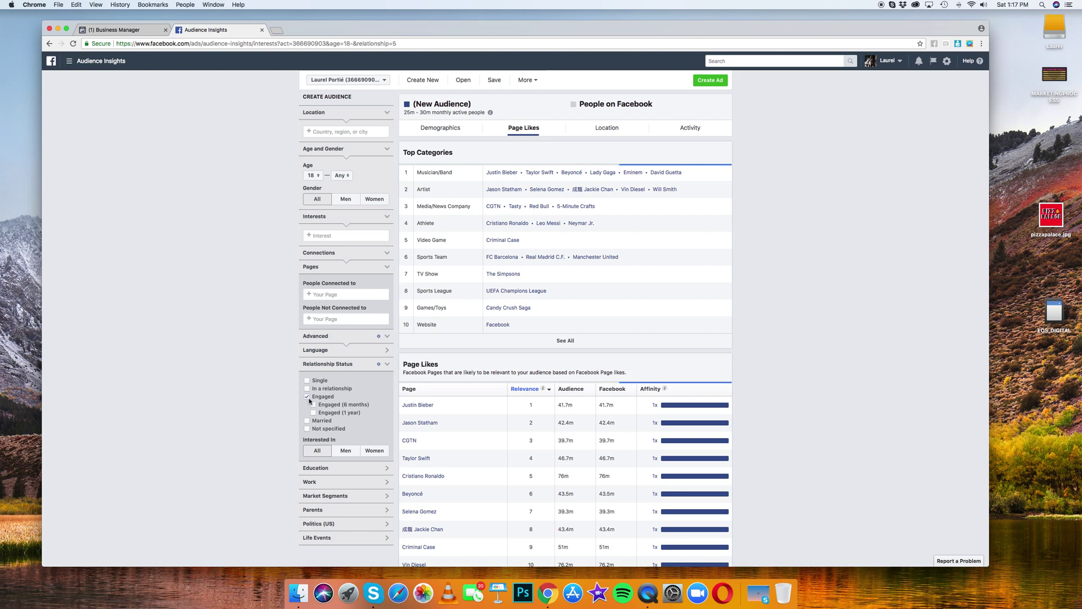
pyautogui.click(319, 397)
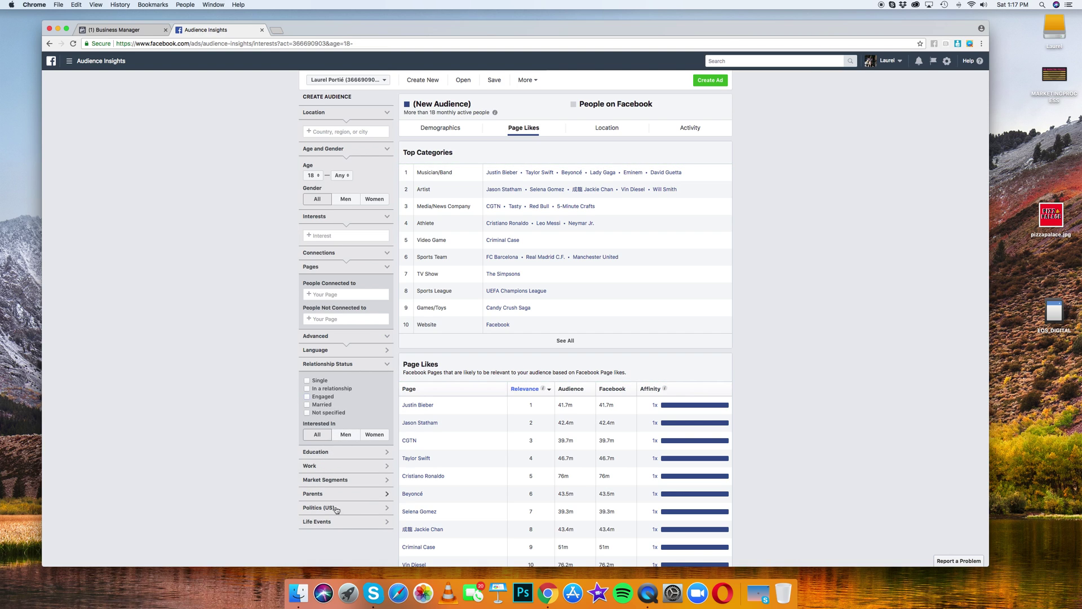
pyautogui.click(384, 370)
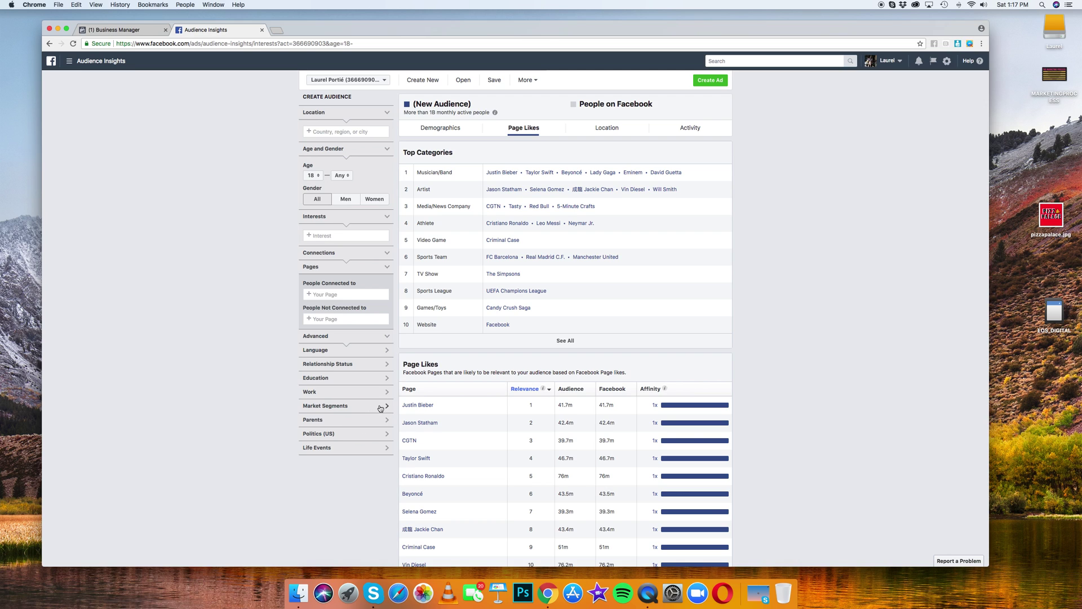
pyautogui.click(380, 407)
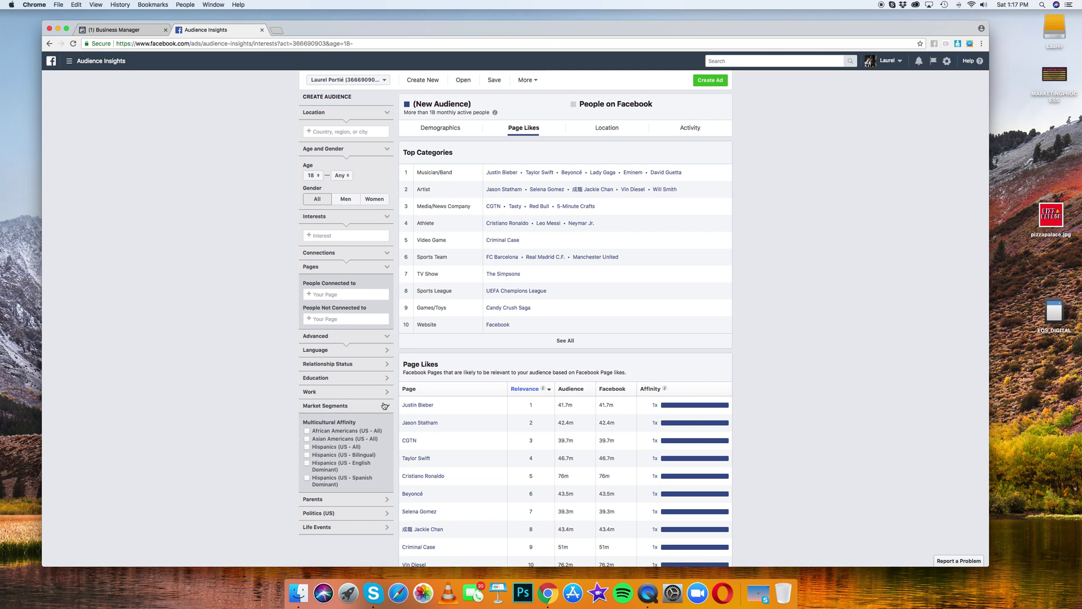
pyautogui.click(384, 406)
pyautogui.click(385, 393)
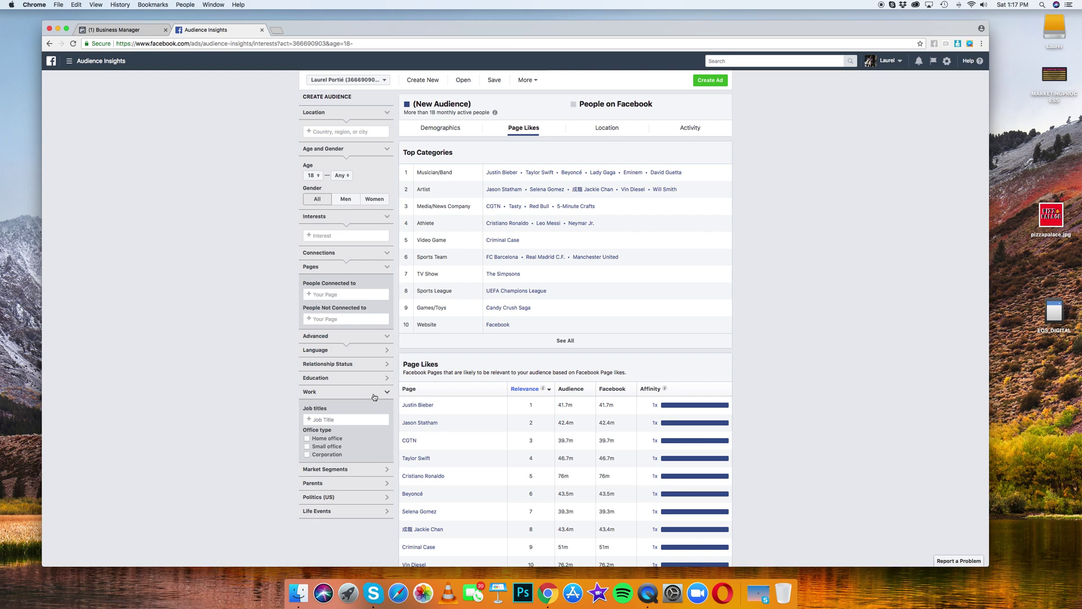
pyautogui.click(388, 394)
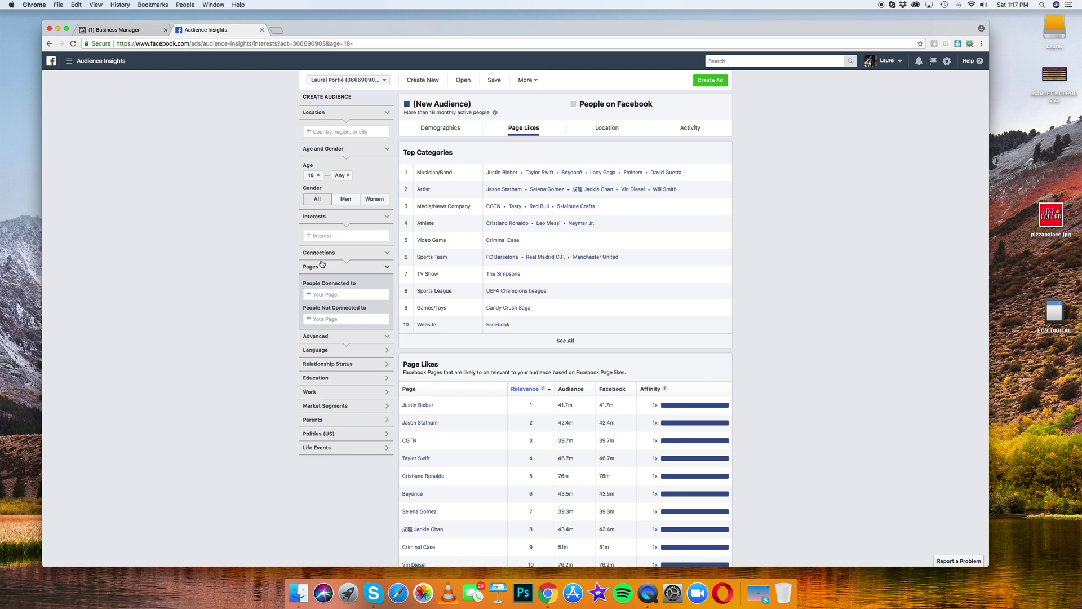
# Add the Anxiety and Depression Association of America interest, shrinking the audience to 35K–40K
pyautogui.click(324, 237)
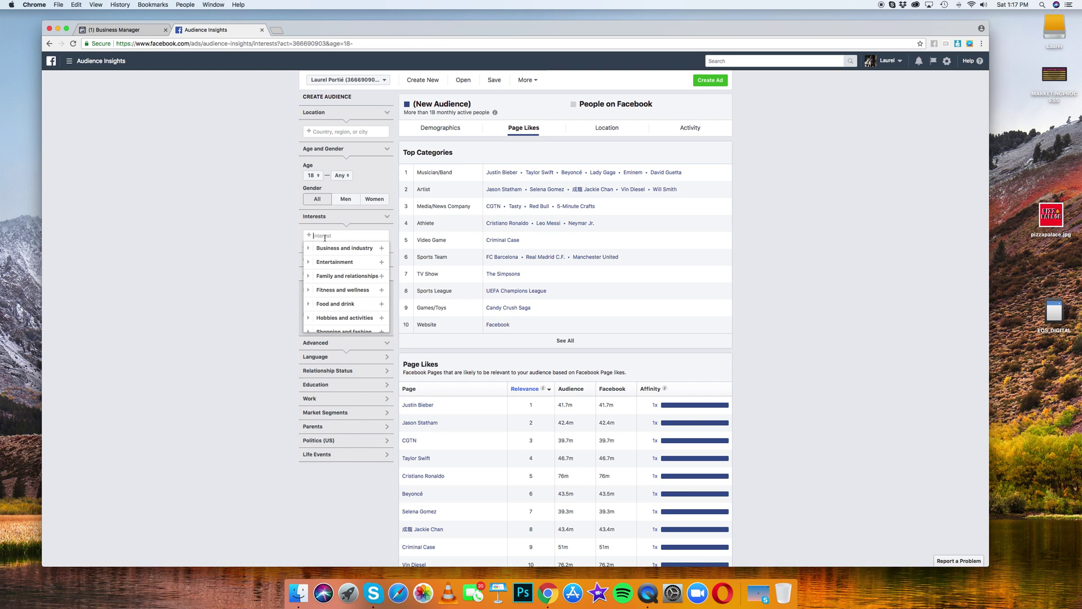
pyautogui.write('Anxiety')
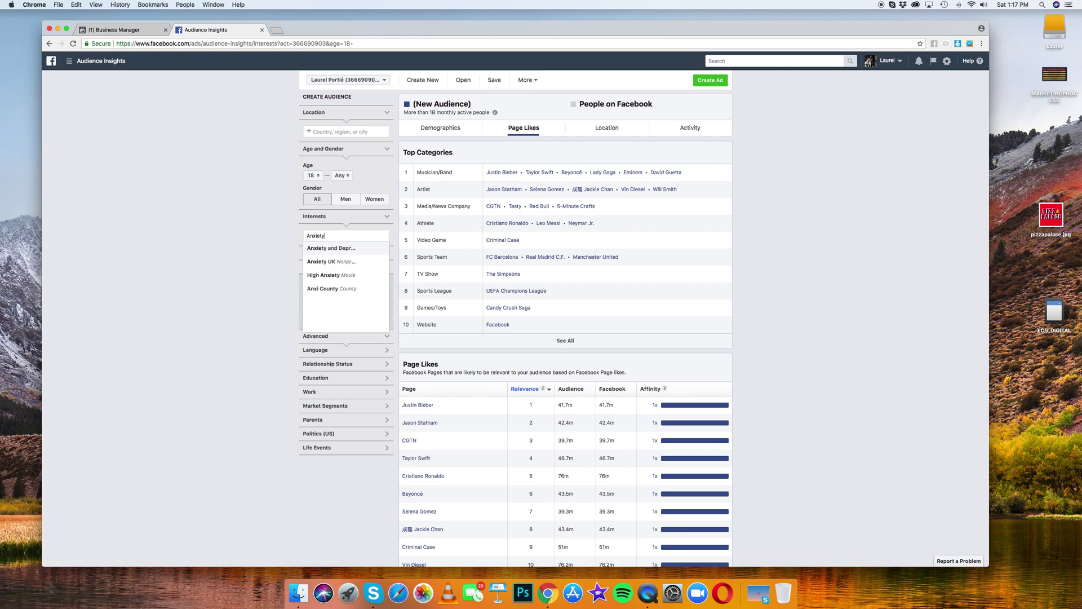
pyautogui.click(338, 249)
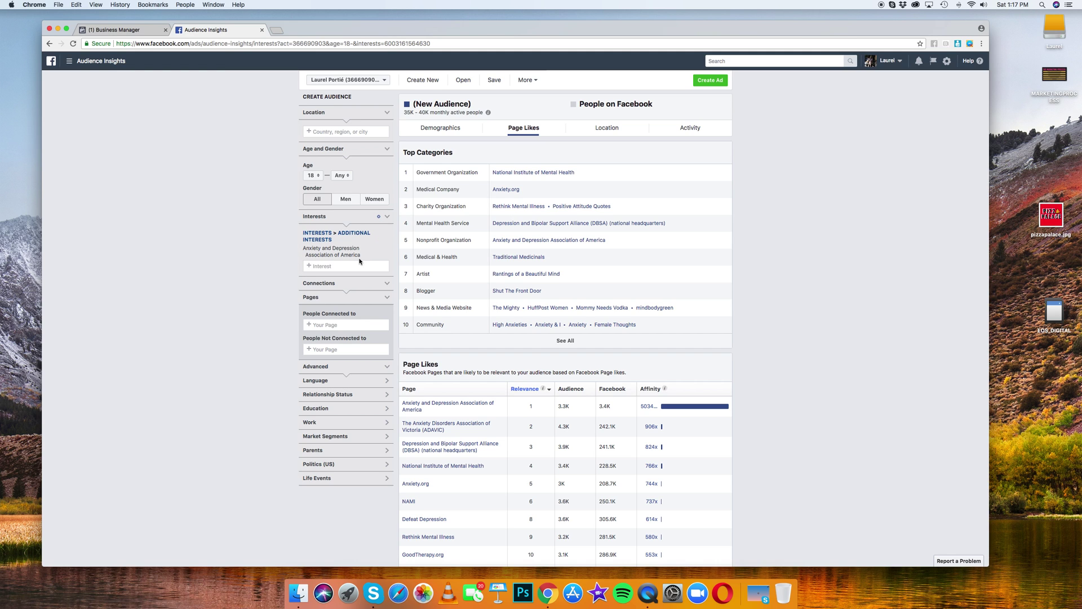
# Review the audience's Page Likes and expand the list with See More
pyautogui.scroll(-2, 237, 265)
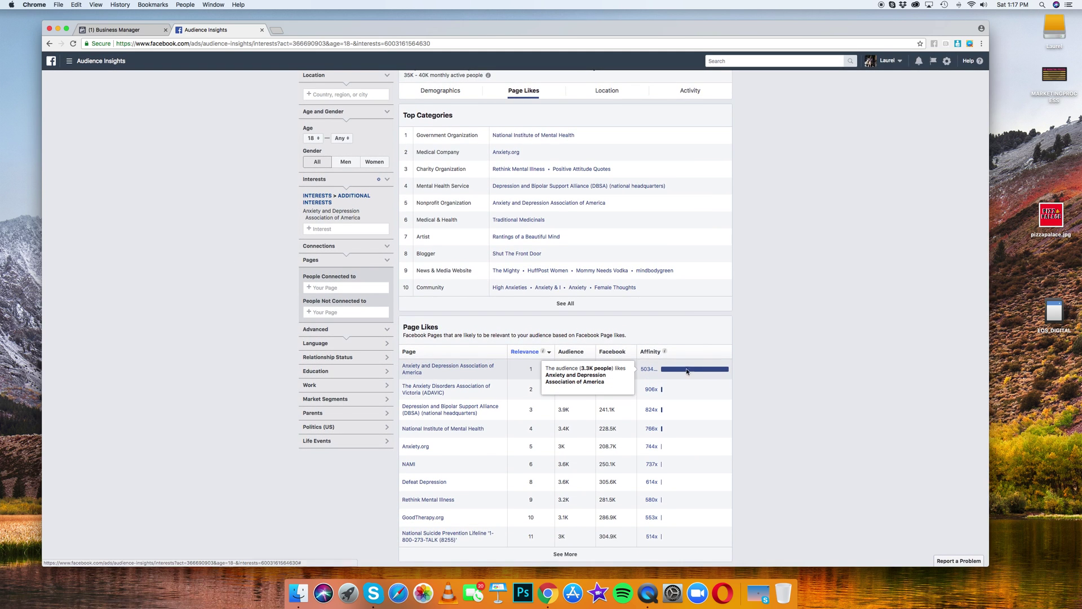
pyautogui.moveTo(487, 392)
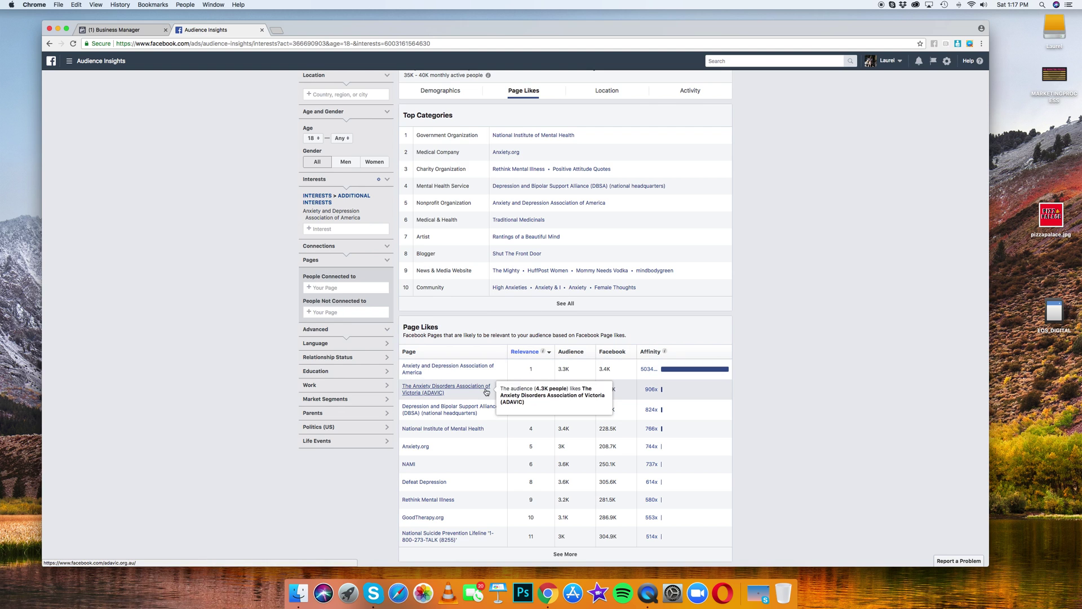
pyautogui.moveTo(650, 434)
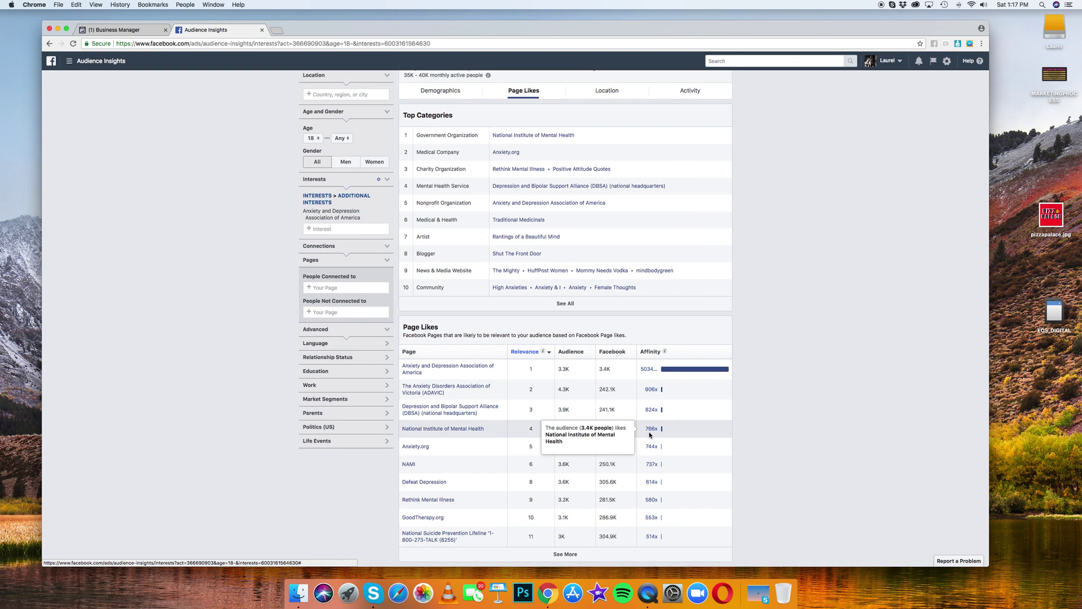
pyautogui.moveTo(425, 452)
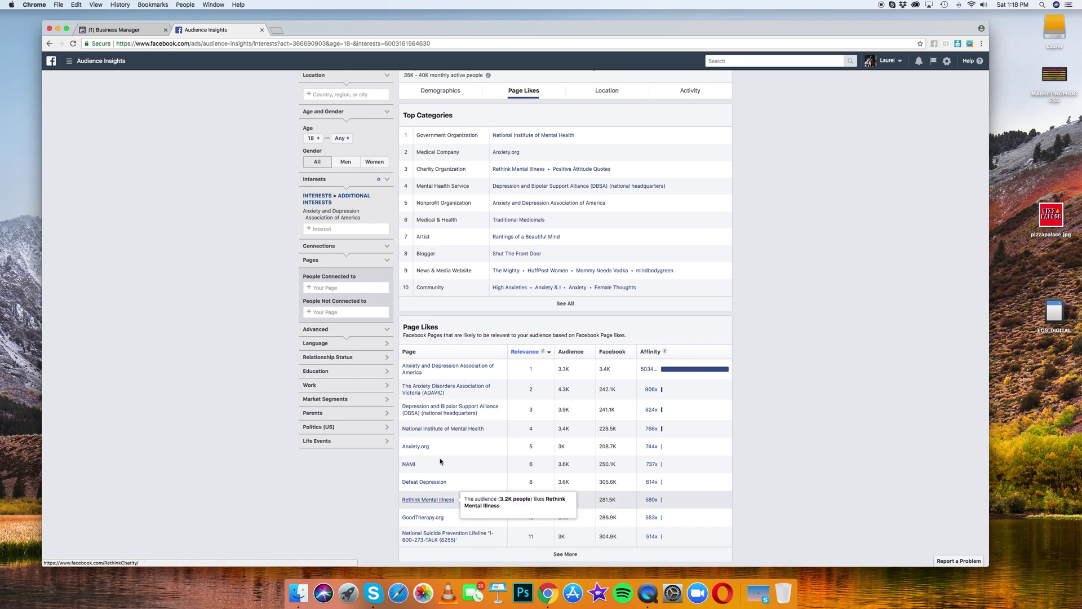
pyautogui.scroll(1, 440, 459)
pyautogui.scroll(-1, 483, 451)
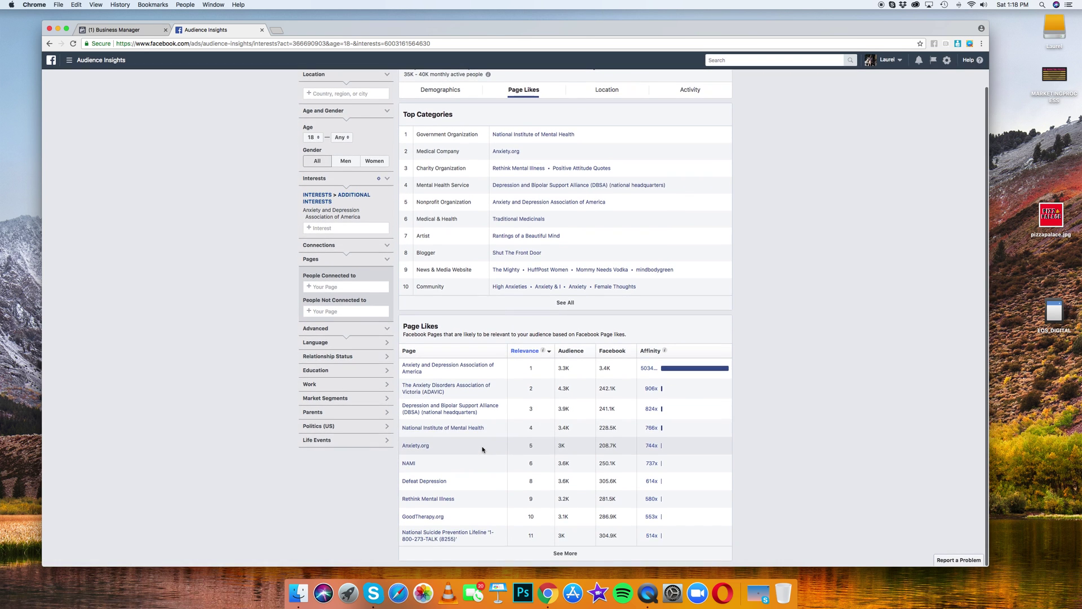
pyautogui.moveTo(452, 433)
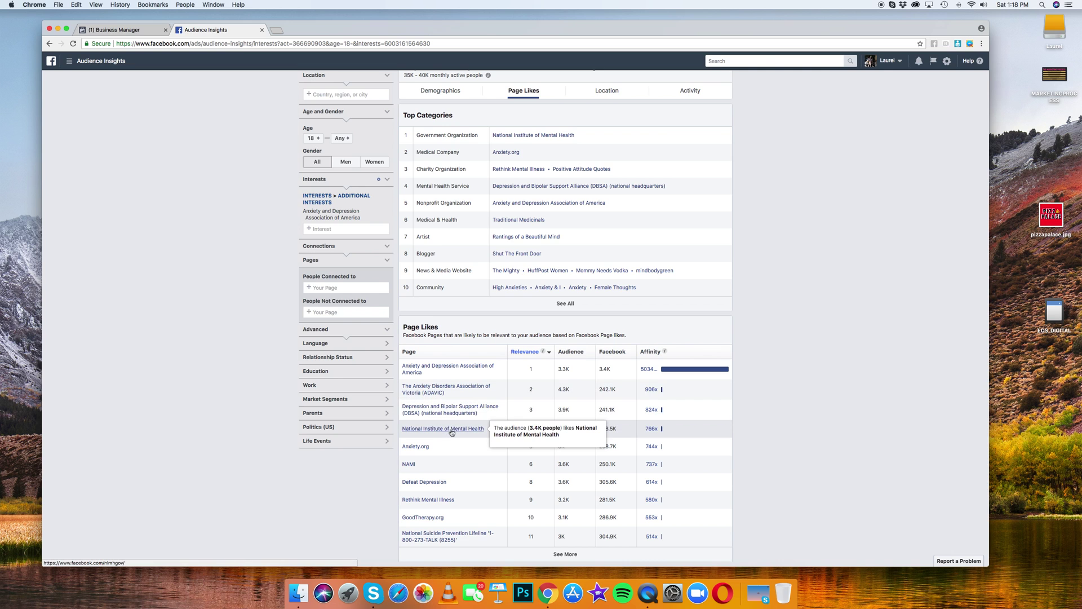
pyautogui.scroll(1, 455, 434)
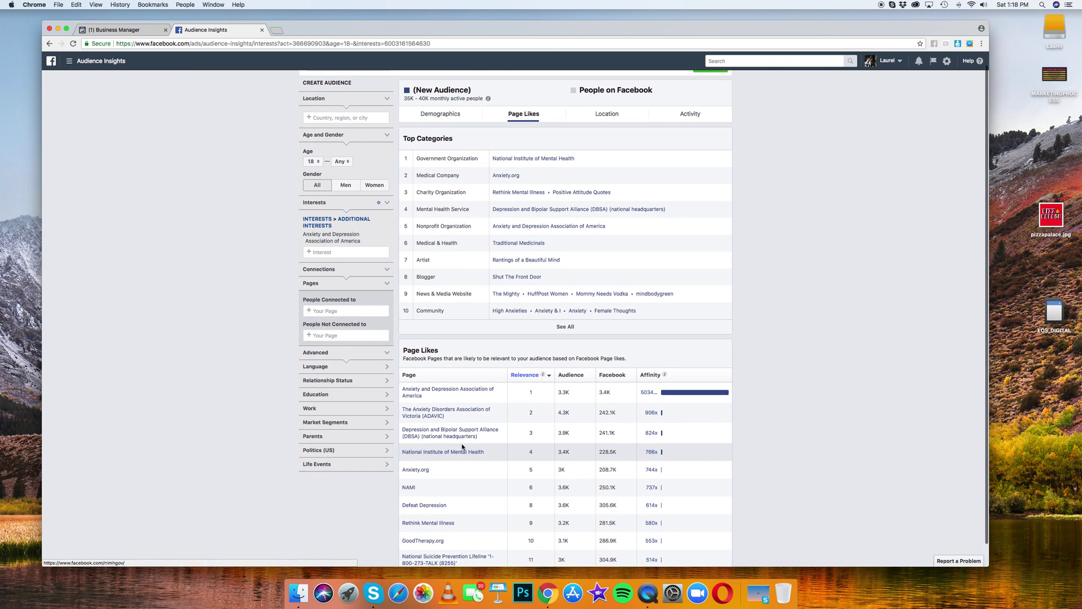
pyautogui.scroll(-1, 462, 446)
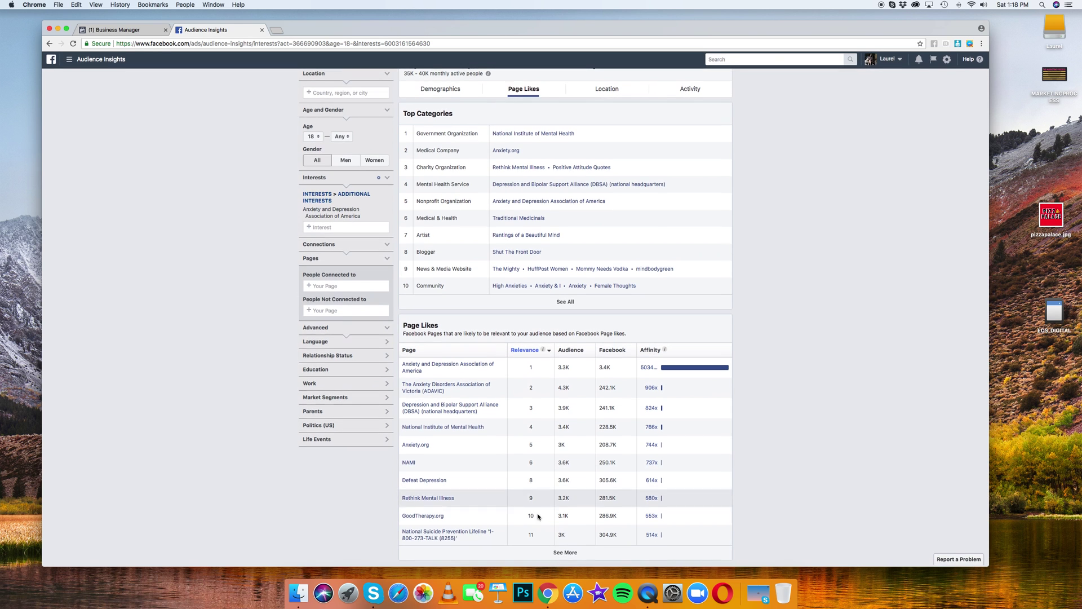
pyautogui.click(563, 554)
pyautogui.scroll(-2, 555, 401)
pyautogui.scroll(-2, 554, 401)
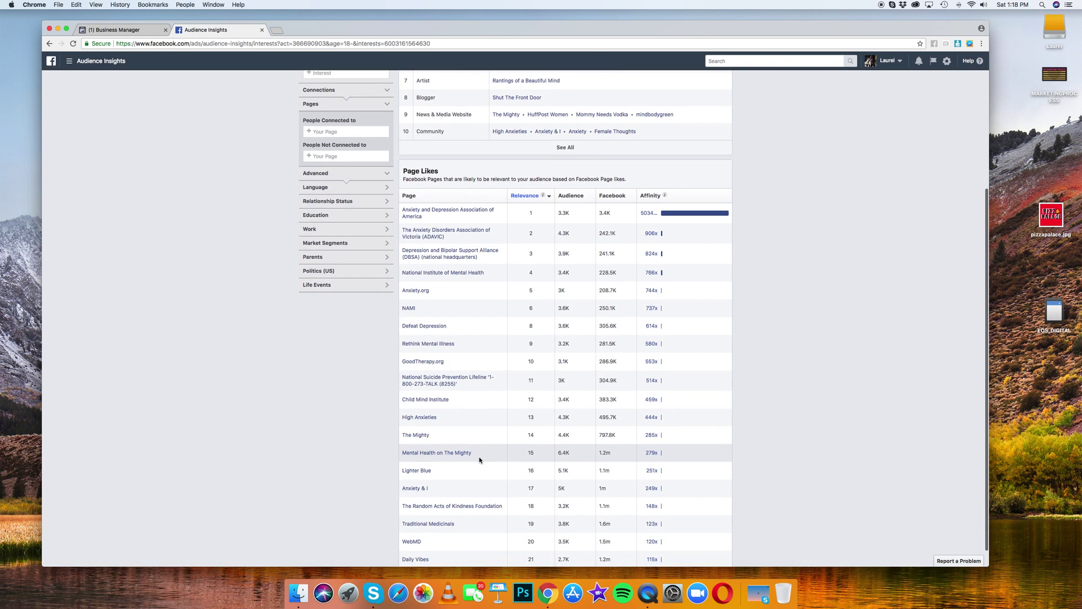
pyautogui.scroll(4, 410, 433)
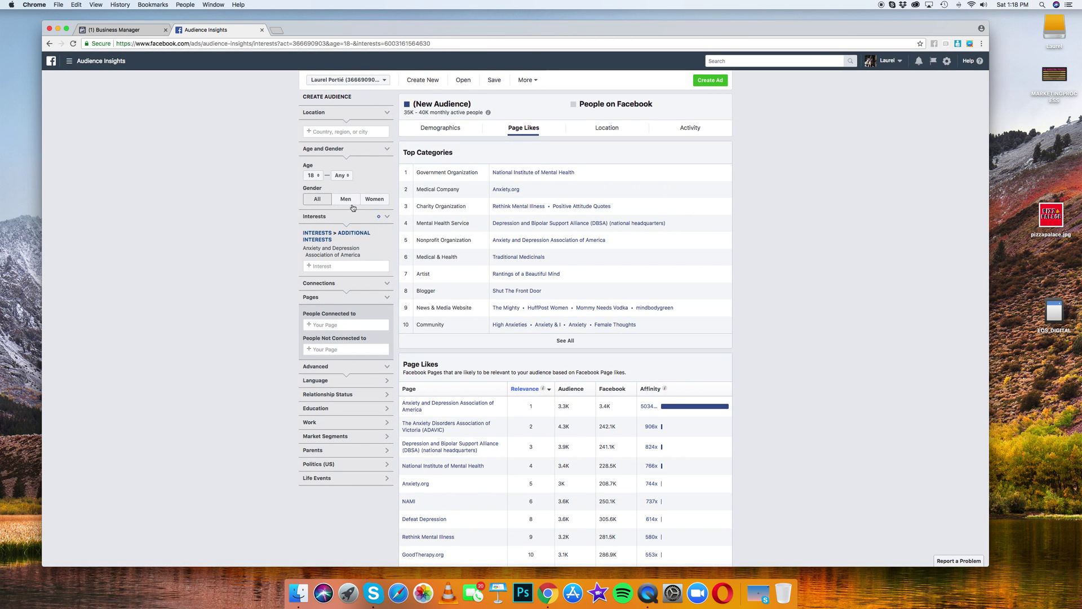
# Set Gender to Women and Age to 25–45, leaving 10K–15K people
pyautogui.click(374, 199)
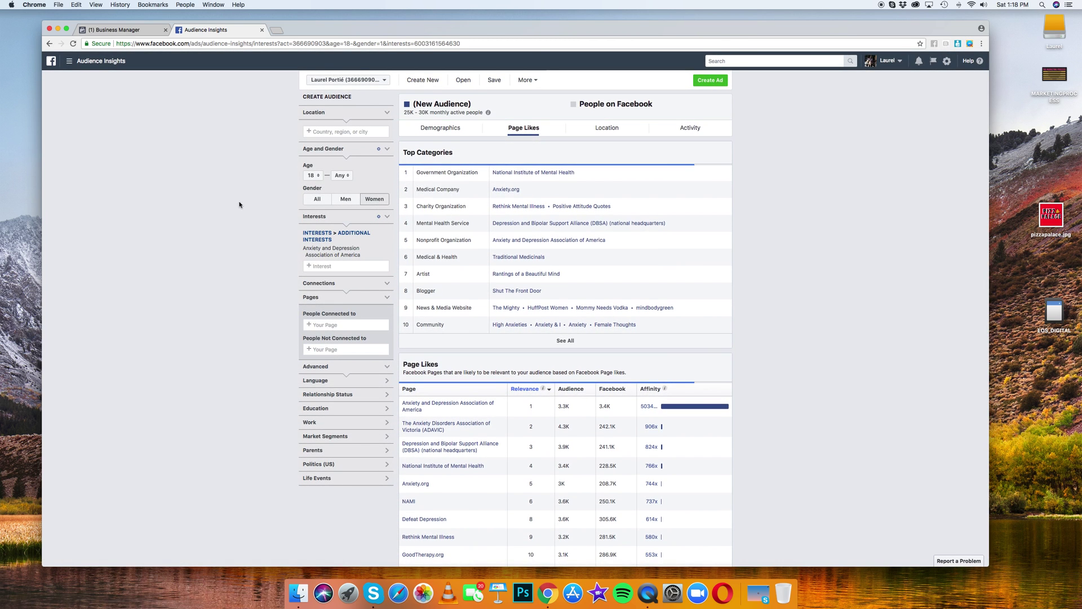
pyautogui.click(313, 175)
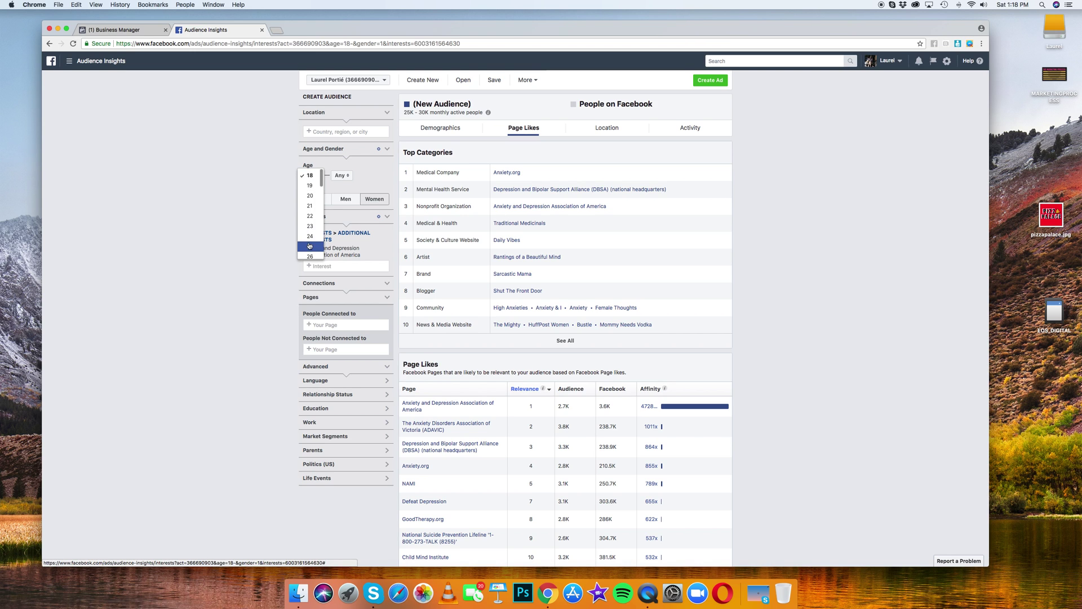
pyautogui.click(310, 247)
pyautogui.click(341, 176)
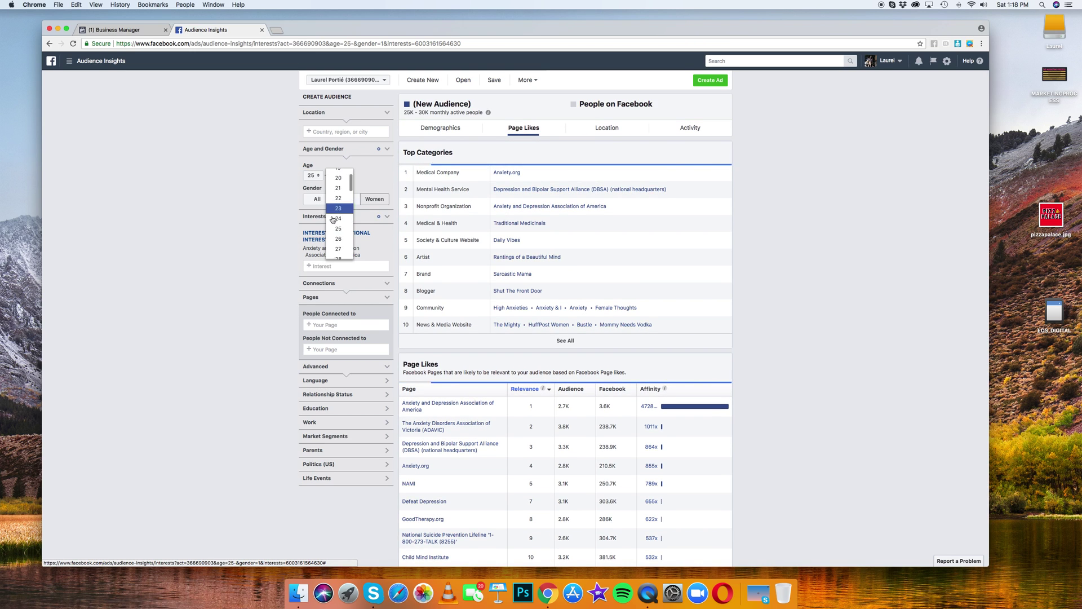
pyautogui.scroll(-5, 337, 231)
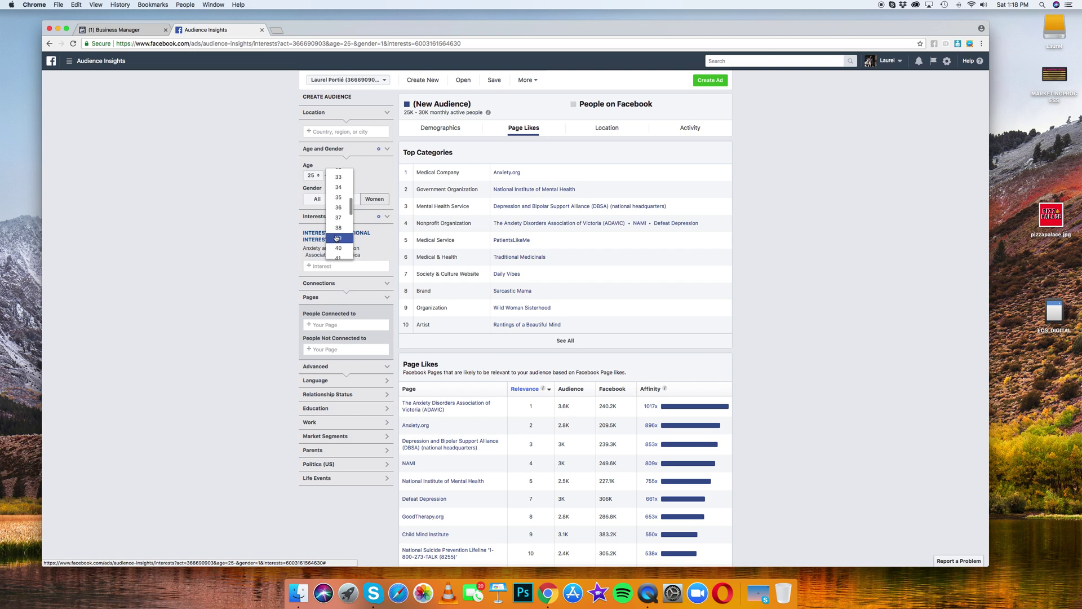
pyautogui.scroll(-1, 337, 238)
pyautogui.click(338, 250)
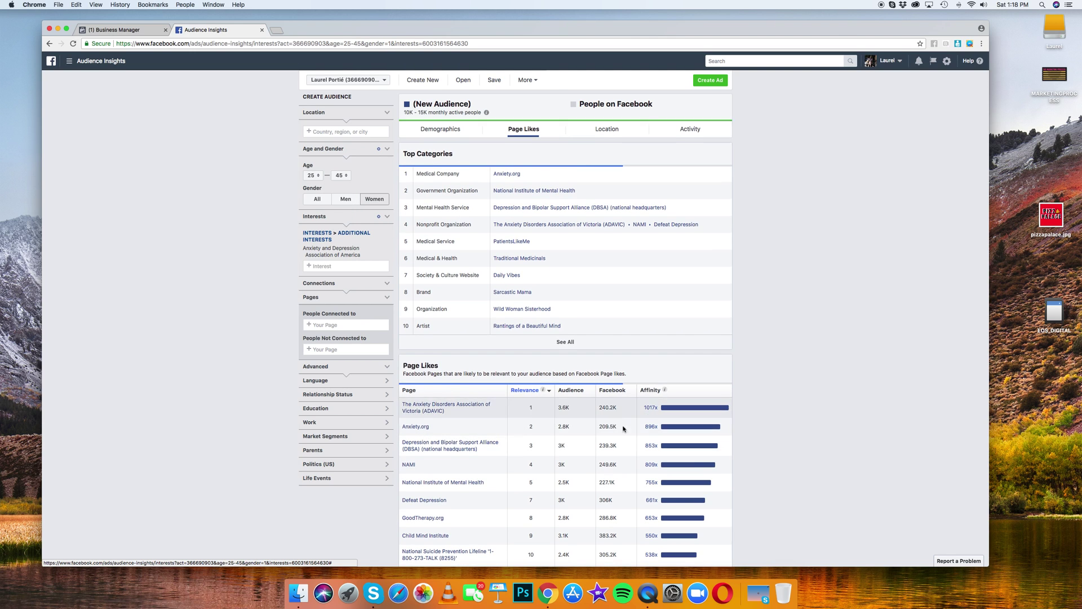
pyautogui.scroll(-2, 846, 406)
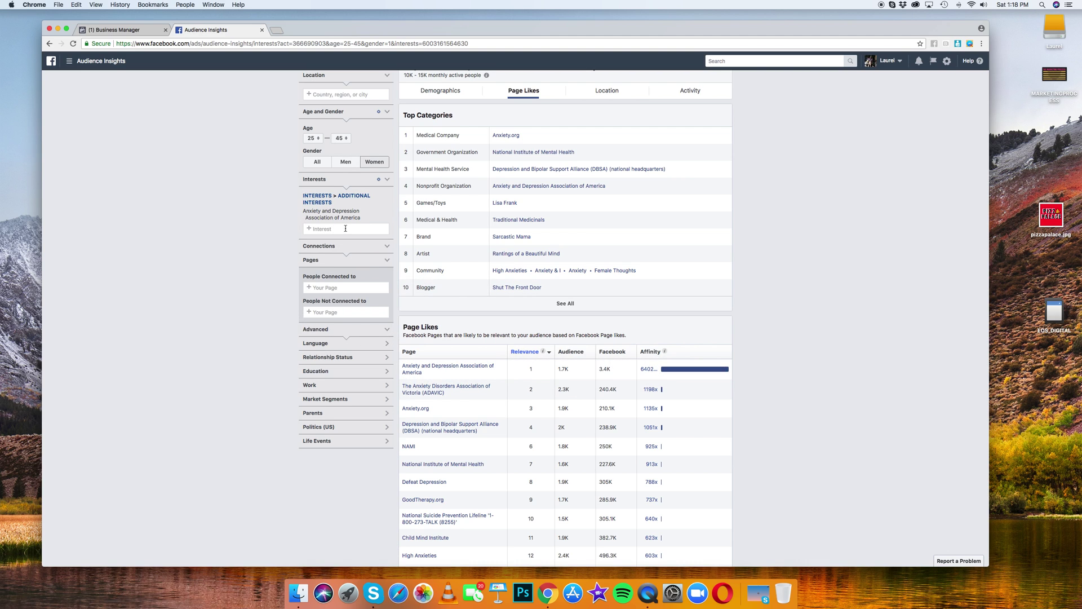
pyautogui.scroll(-3, 355, 265)
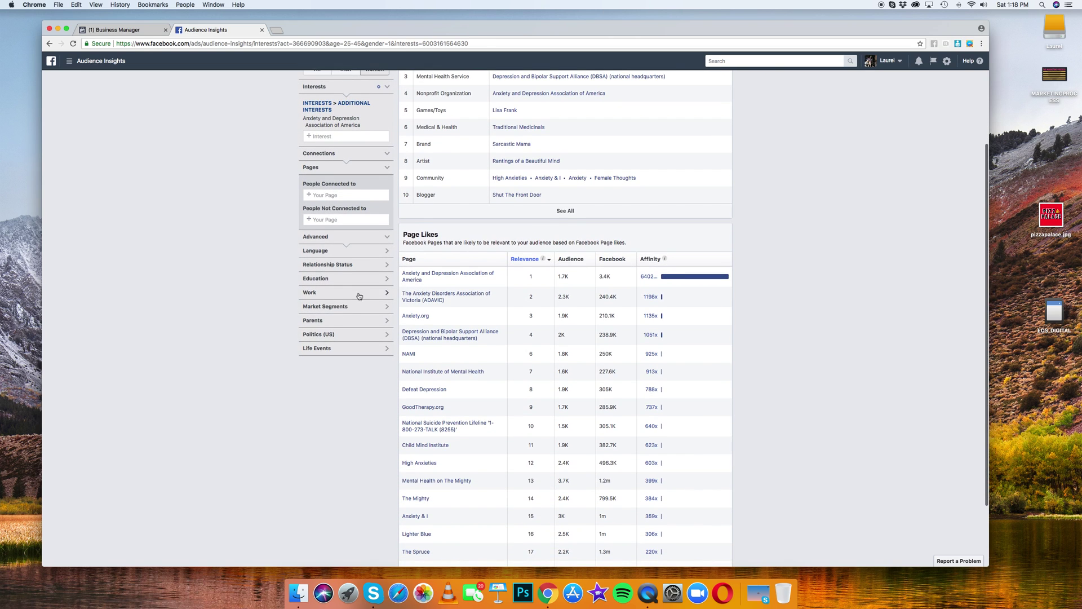
pyautogui.click(384, 282)
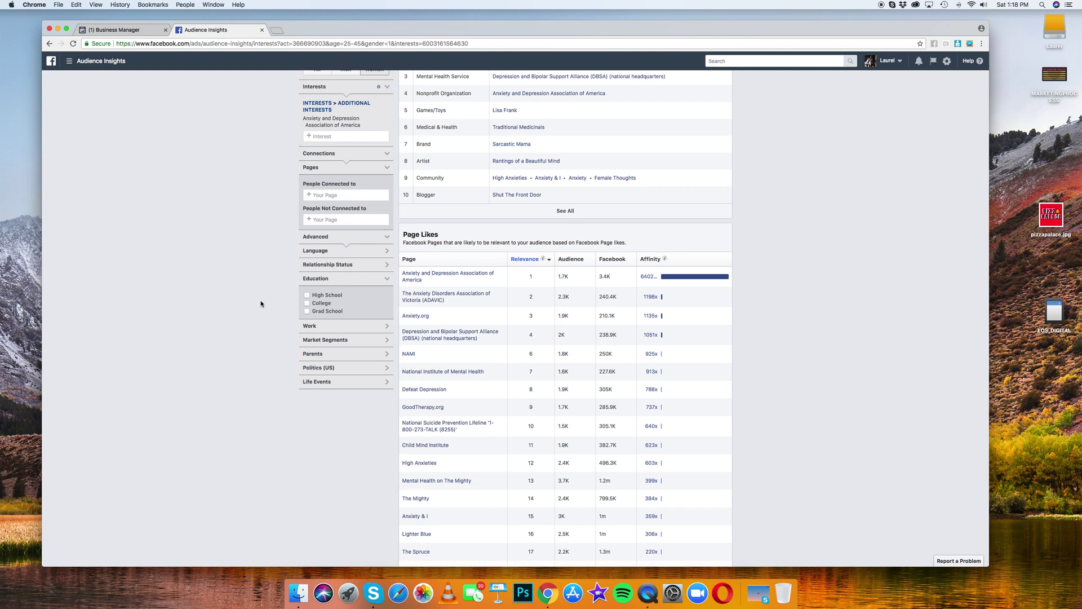
pyautogui.click(389, 281)
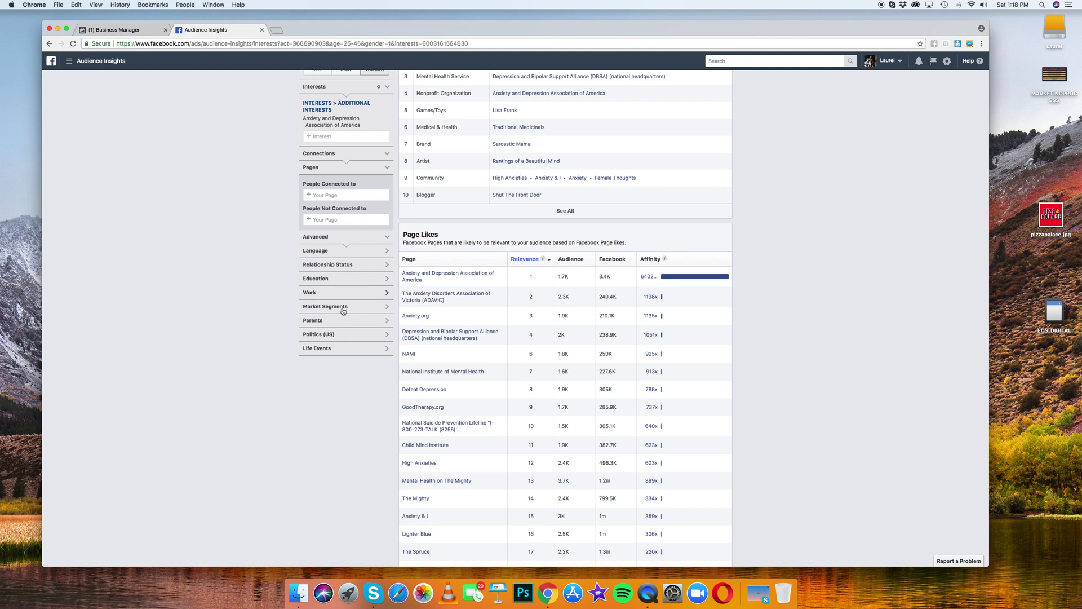
pyautogui.click(388, 293)
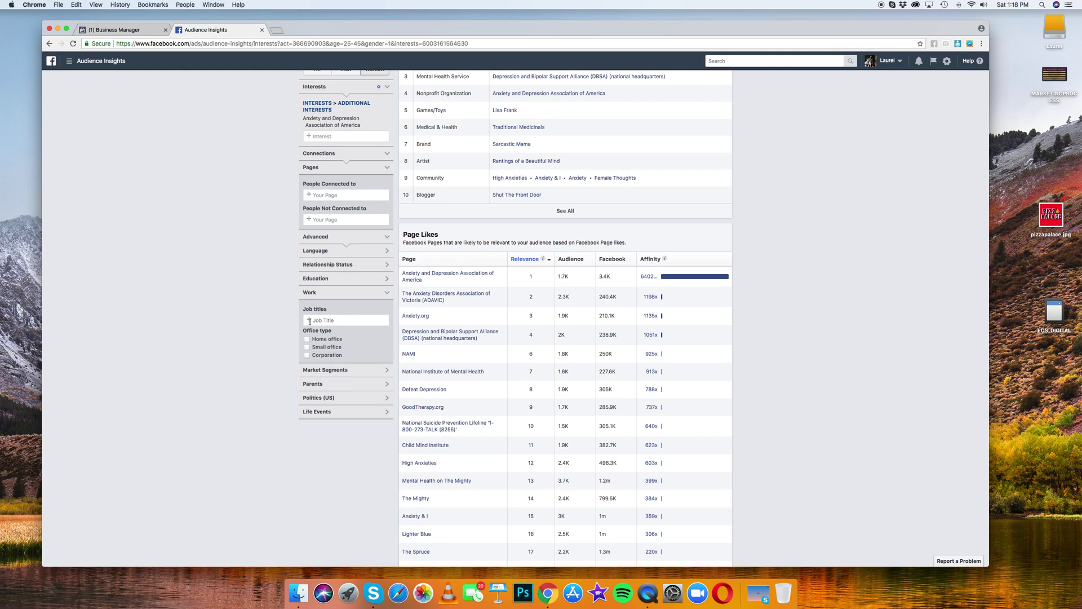
pyautogui.write('Medical')
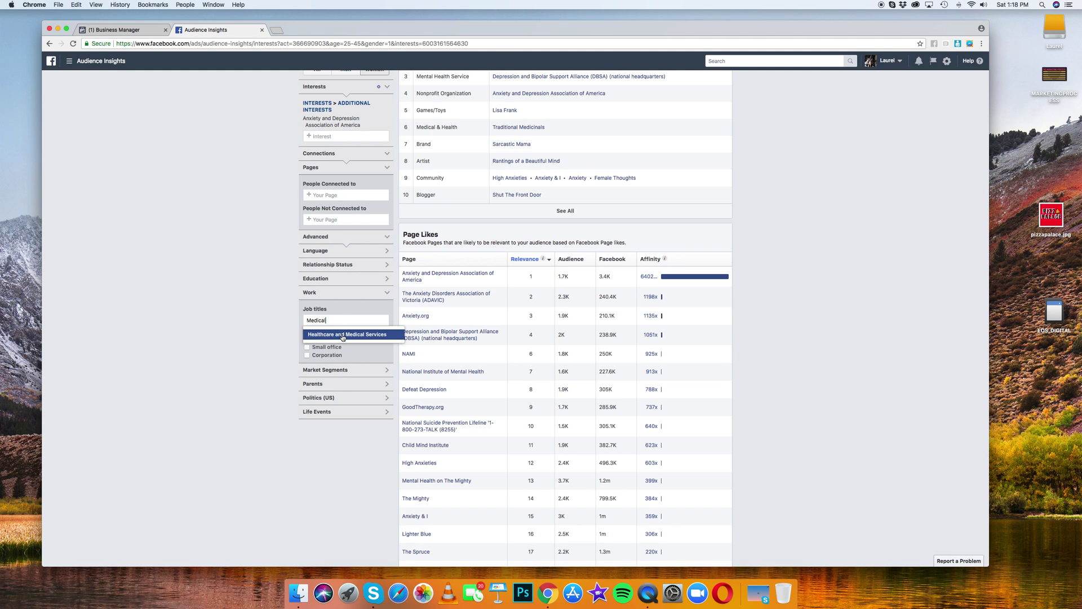
pyautogui.click(343, 335)
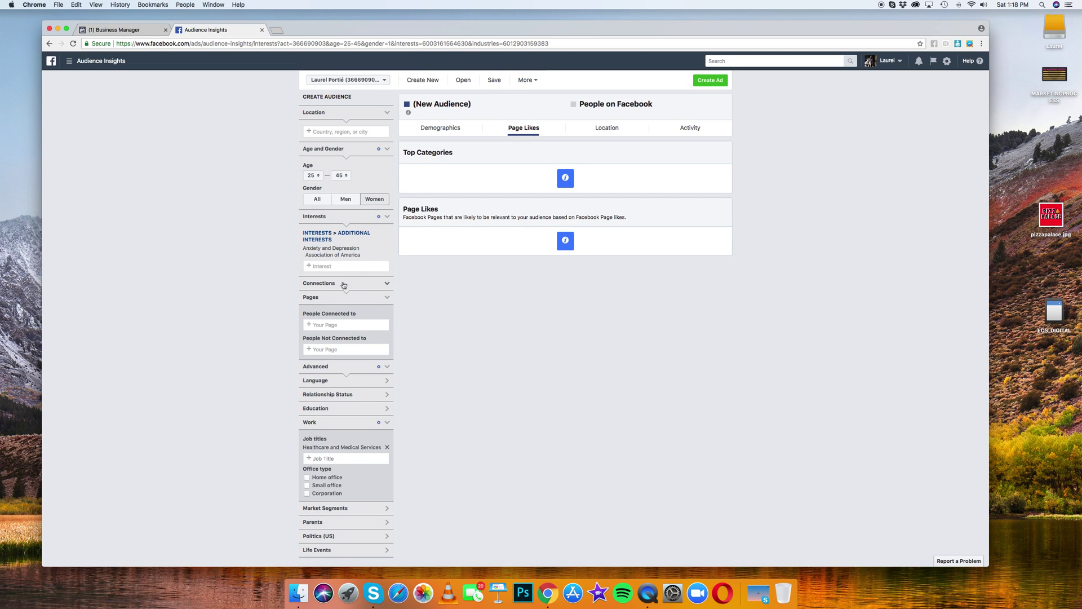
pyautogui.click(387, 447)
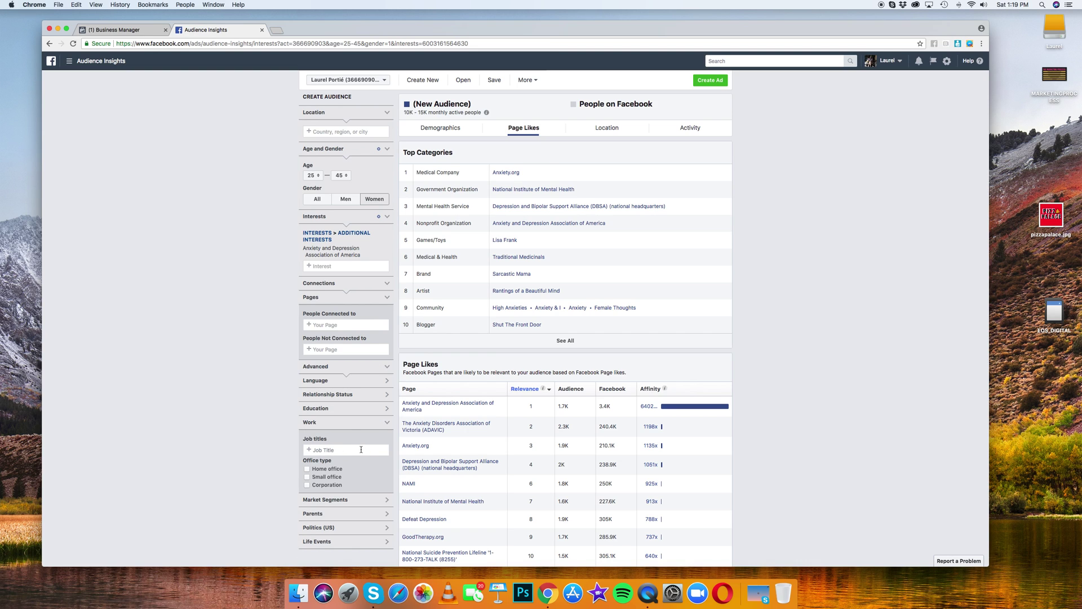
# Under Parents, select Child 6 - 8 years and Child 8 - 12 years instead of All parents
pyautogui.scroll(-4, 346, 452)
pyautogui.click(327, 406)
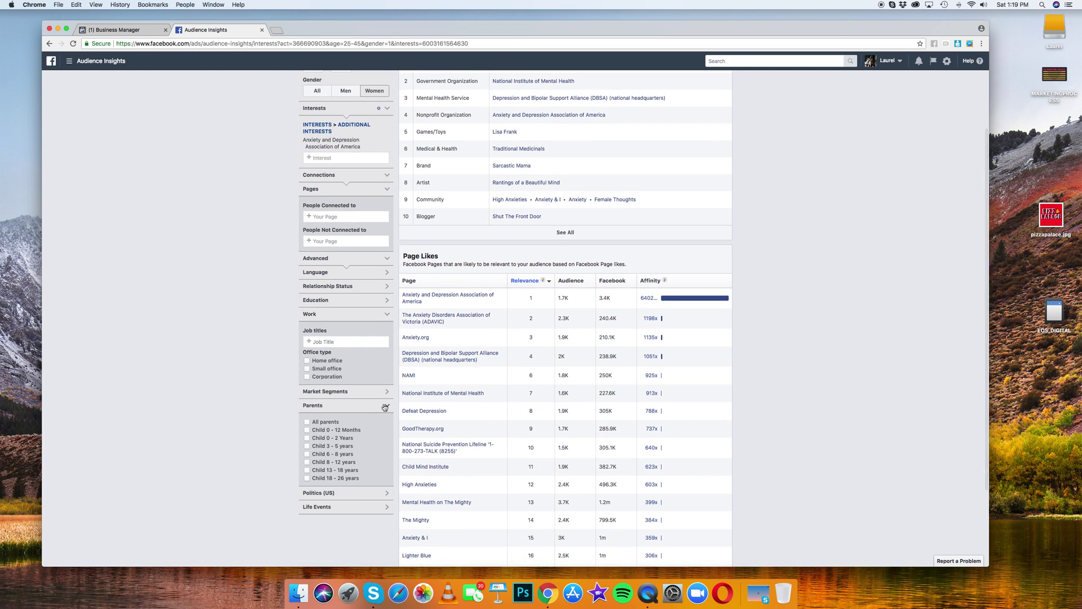
pyautogui.click(307, 423)
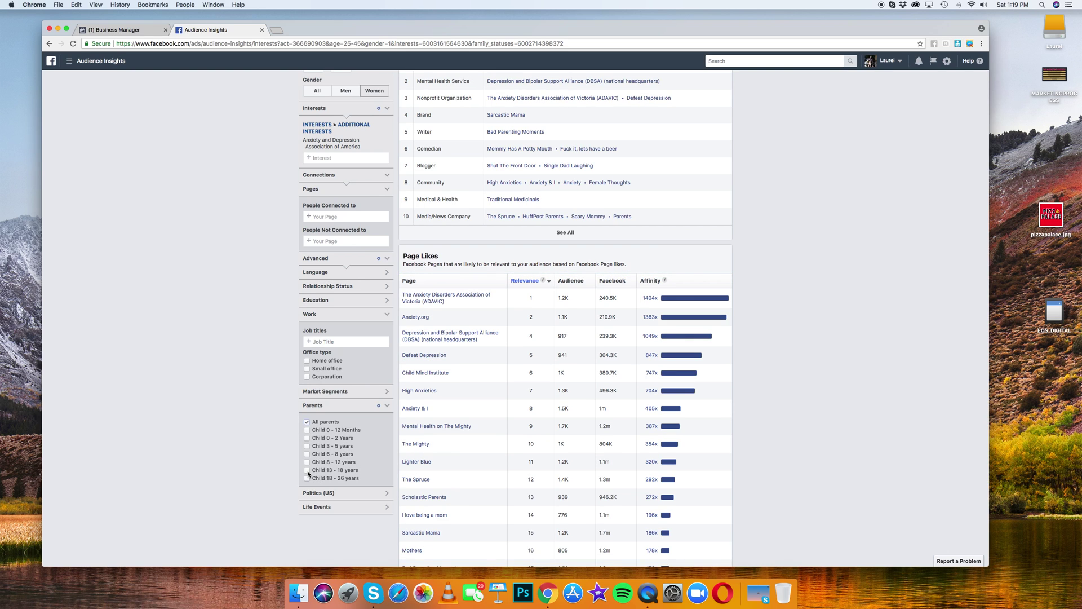
pyautogui.click(308, 422)
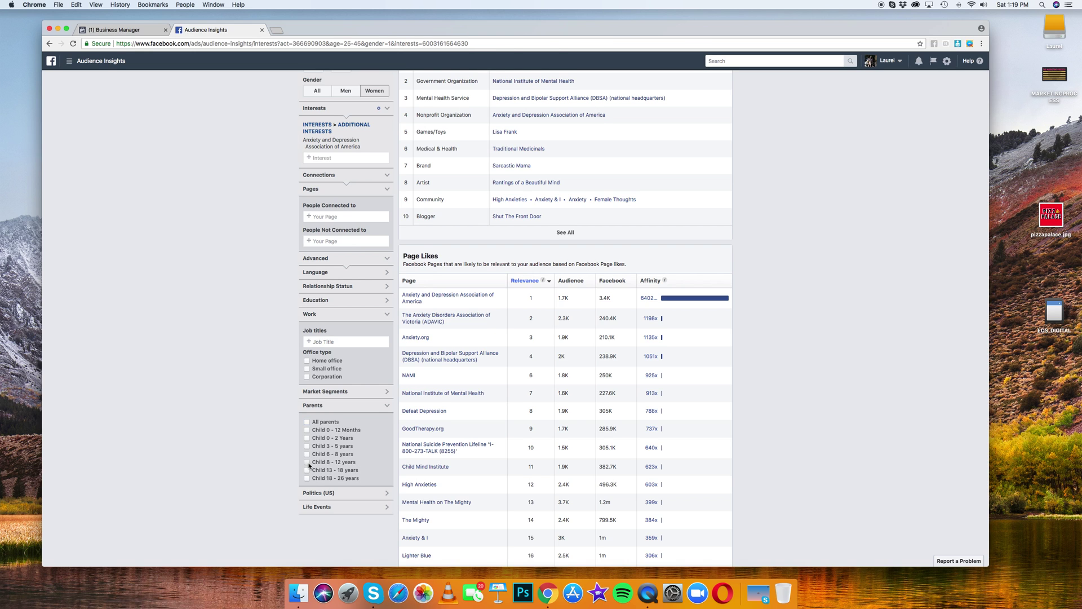
pyautogui.click(308, 462)
pyautogui.click(308, 454)
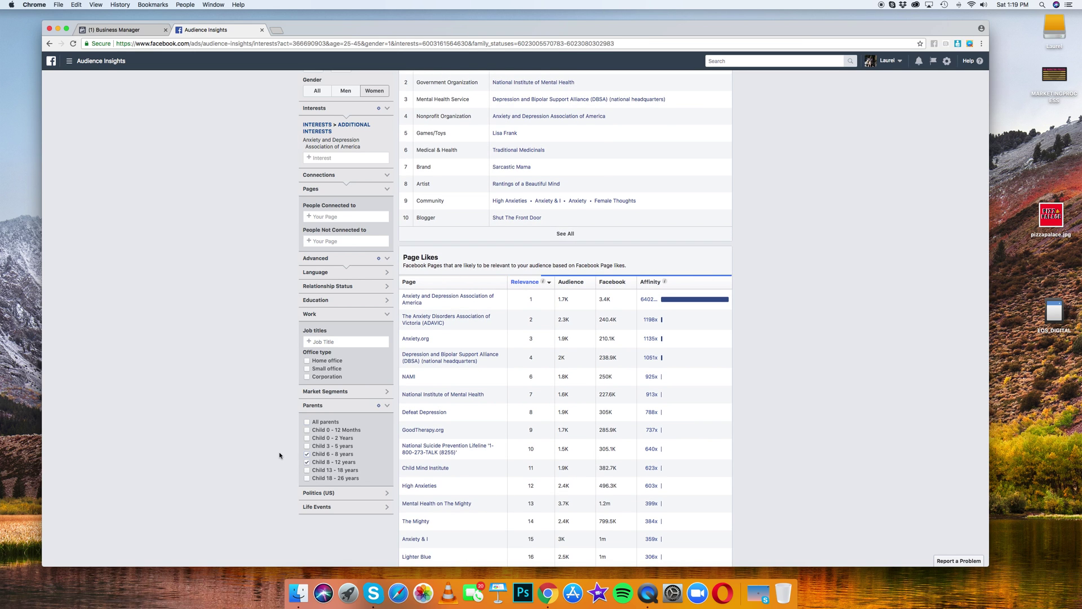
# Scroll through the insights for the narrowed 1.5K–2K parent audience
pyautogui.scroll(3, 339, 301)
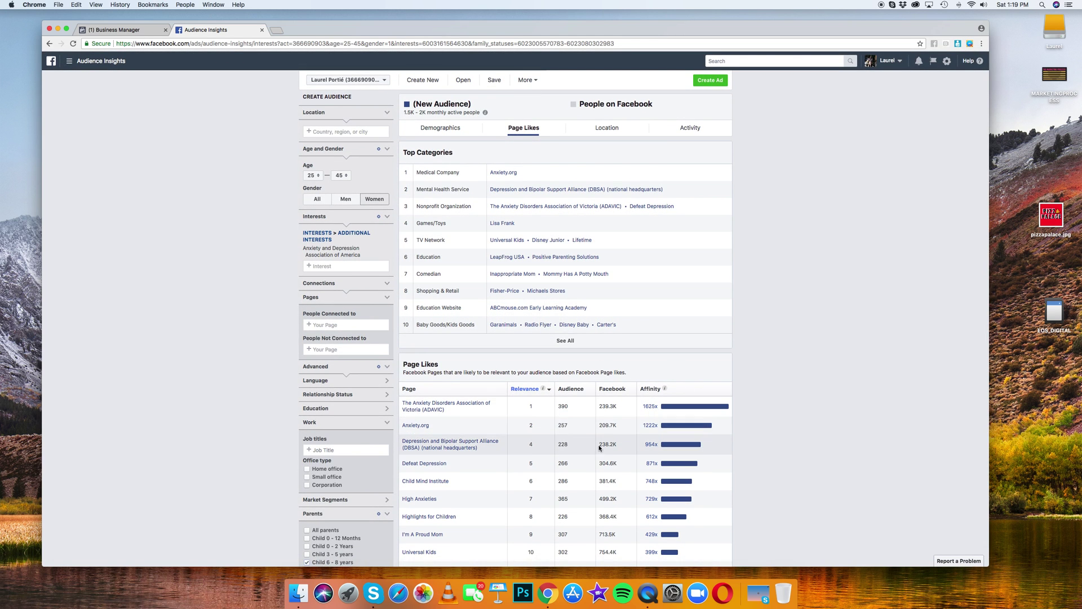
pyautogui.scroll(-3, 545, 400)
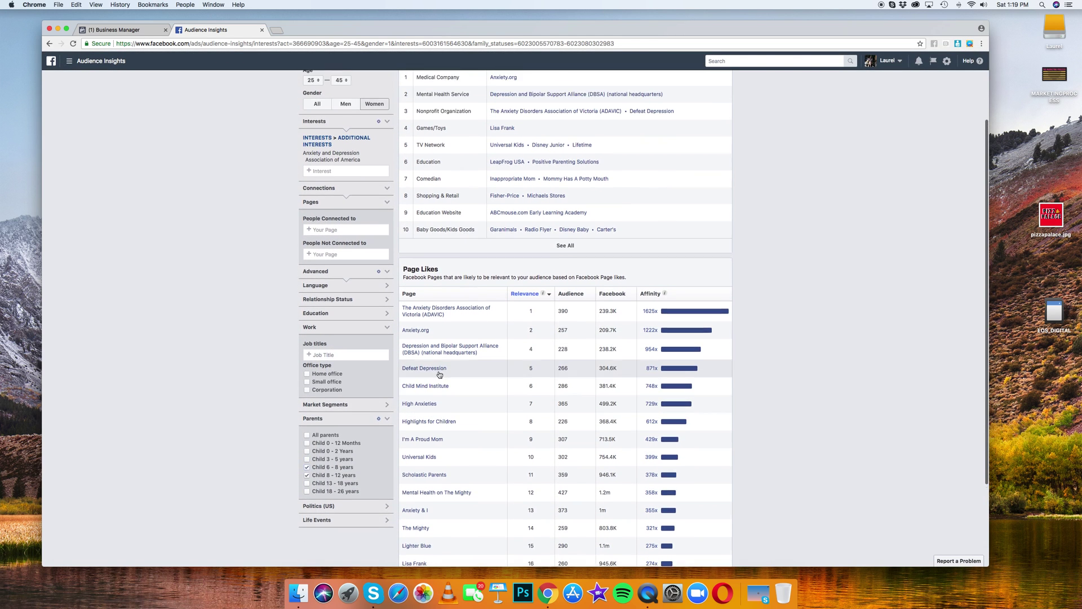
pyautogui.scroll(1, 440, 375)
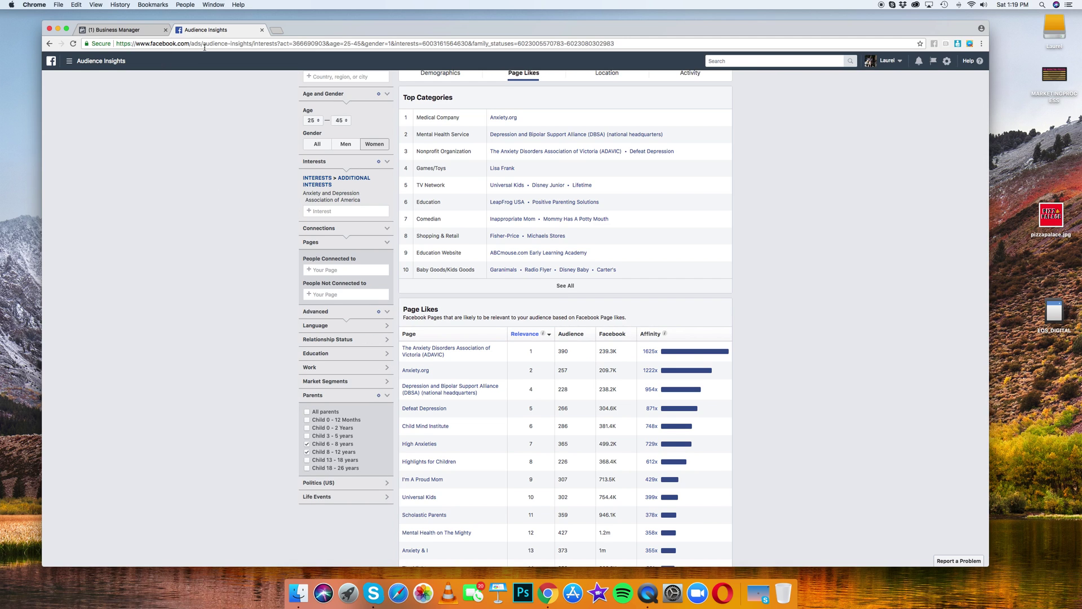
pyautogui.scroll(2, 340, 224)
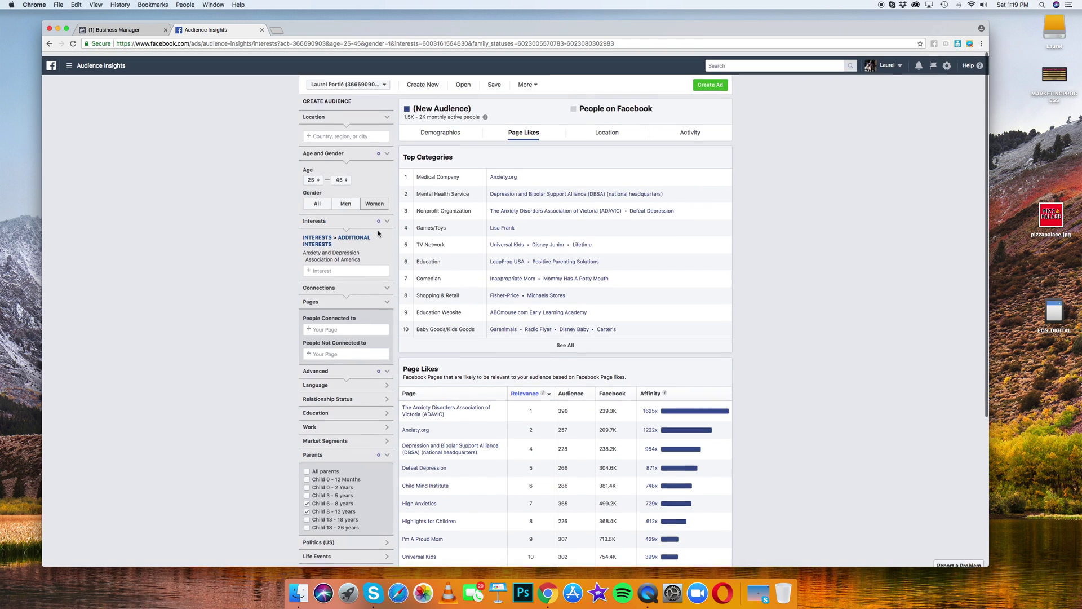
pyautogui.scroll(-2, 468, 279)
pyautogui.scroll(-2, 467, 268)
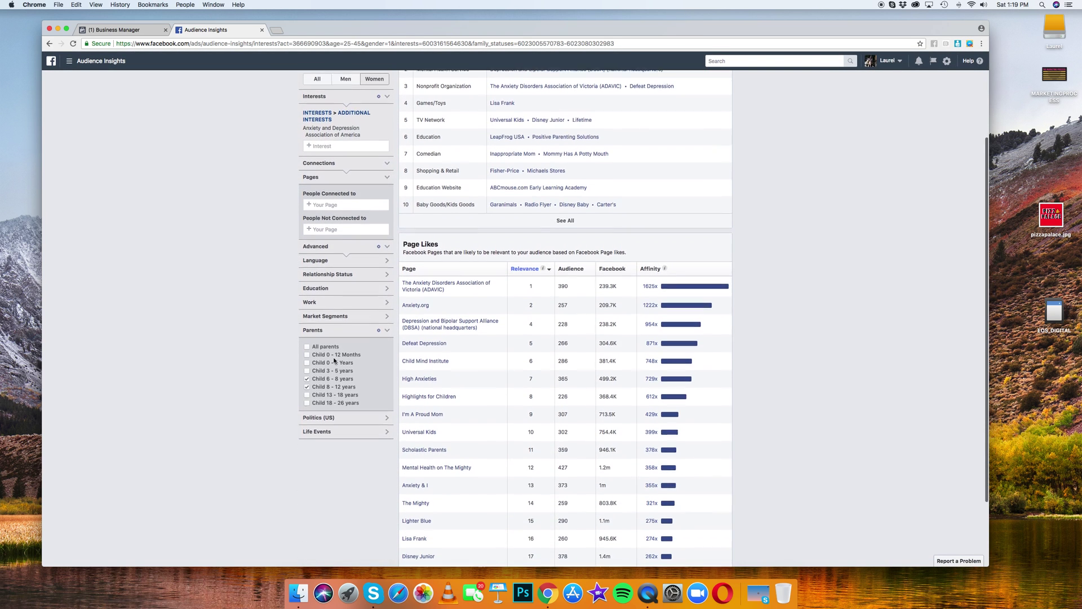
pyautogui.scroll(4, 424, 353)
pyautogui.scroll(-1, 423, 353)
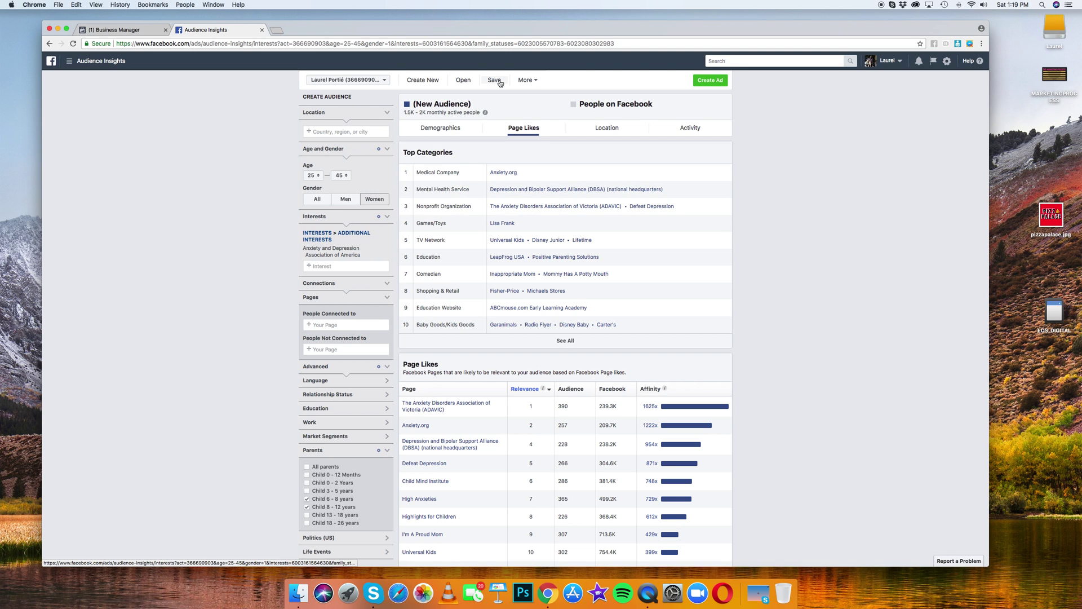
pyautogui.click(527, 80)
pyautogui.click(524, 93)
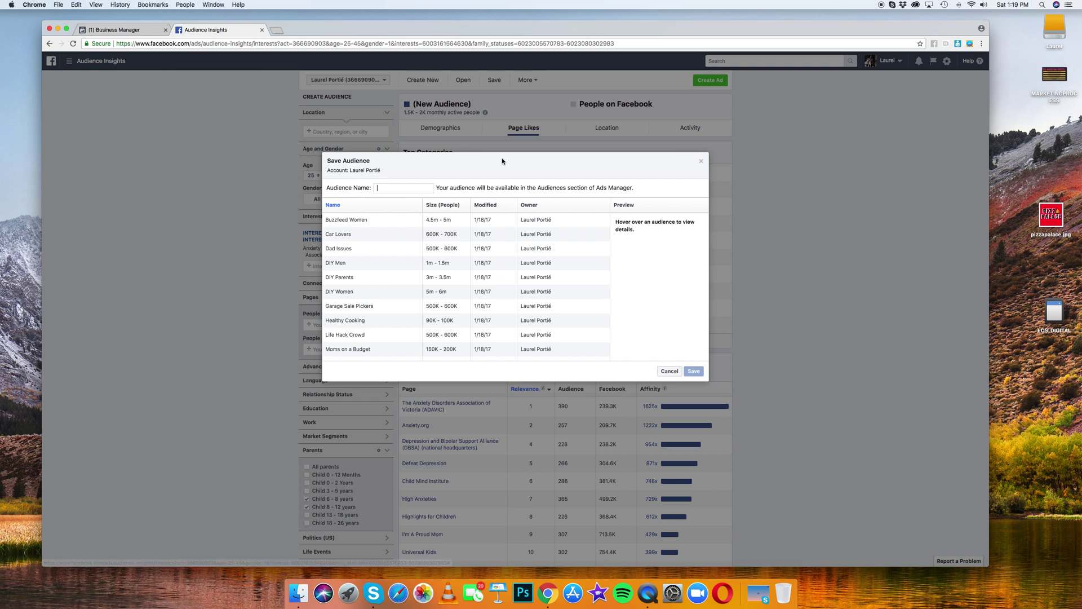
pyautogui.moveTo(393, 263)
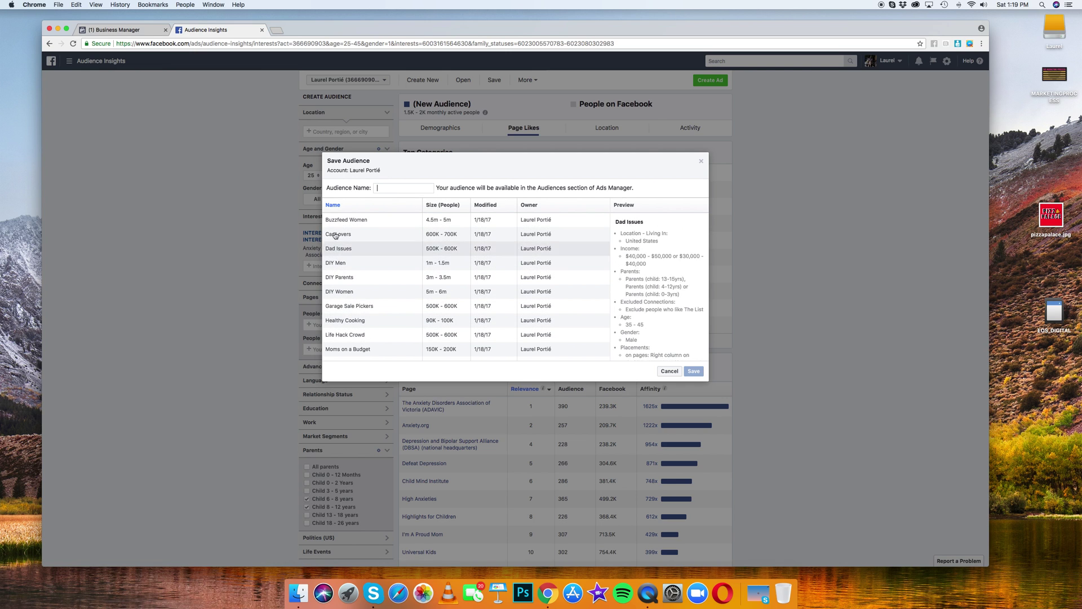
pyautogui.click(670, 371)
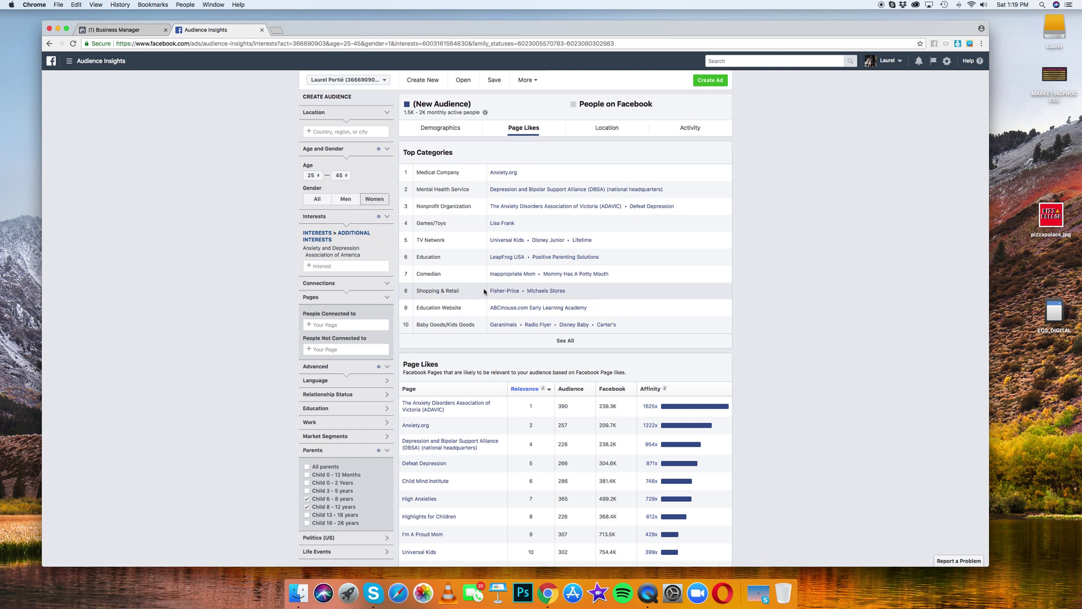
pyautogui.scroll(-3, 518, 311)
pyautogui.scroll(-5, 518, 311)
pyautogui.scroll(10, 530, 338)
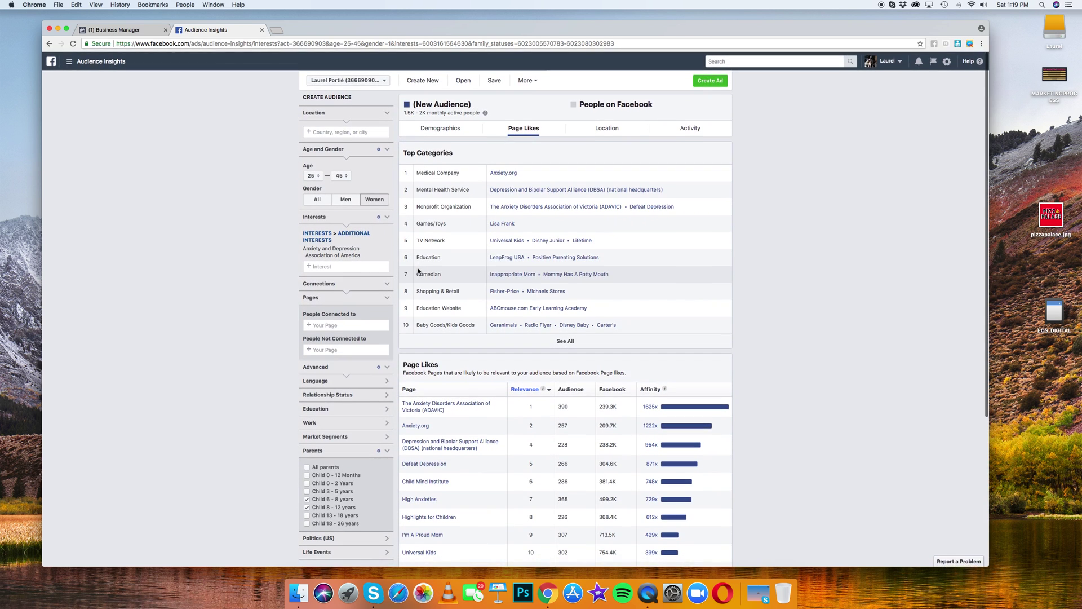